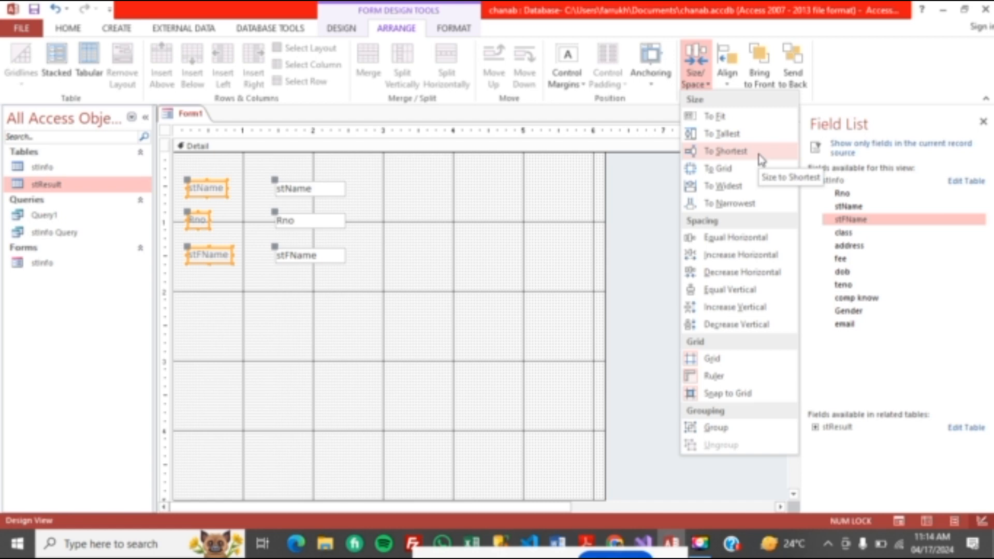
Step: Size the three selected labels to the widest one, then place the teno field below stFName, roughly in line with the fields above
left_click(752, 192)
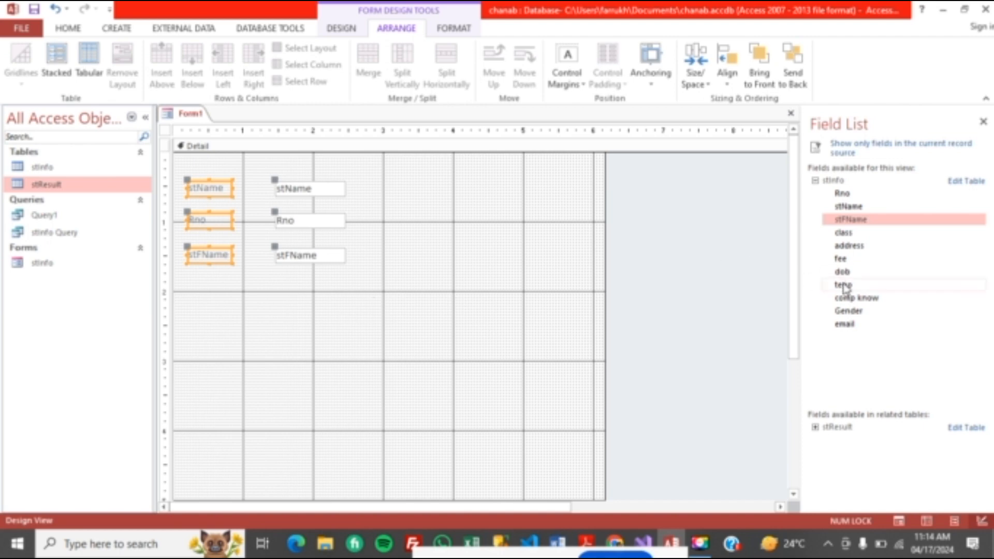
left_click_drag(843, 286, 326, 306)
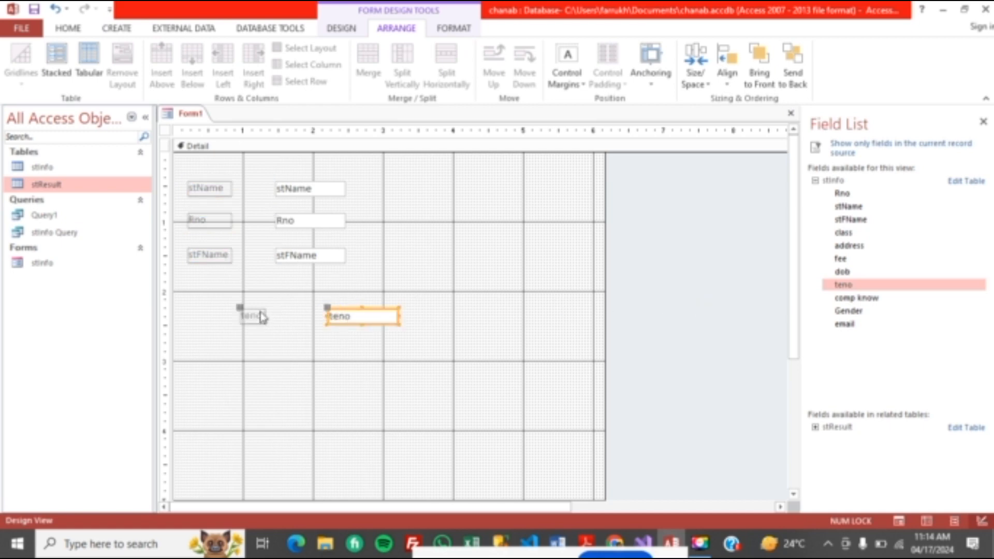
left_click_drag(263, 317, 210, 311)
left_click(313, 356)
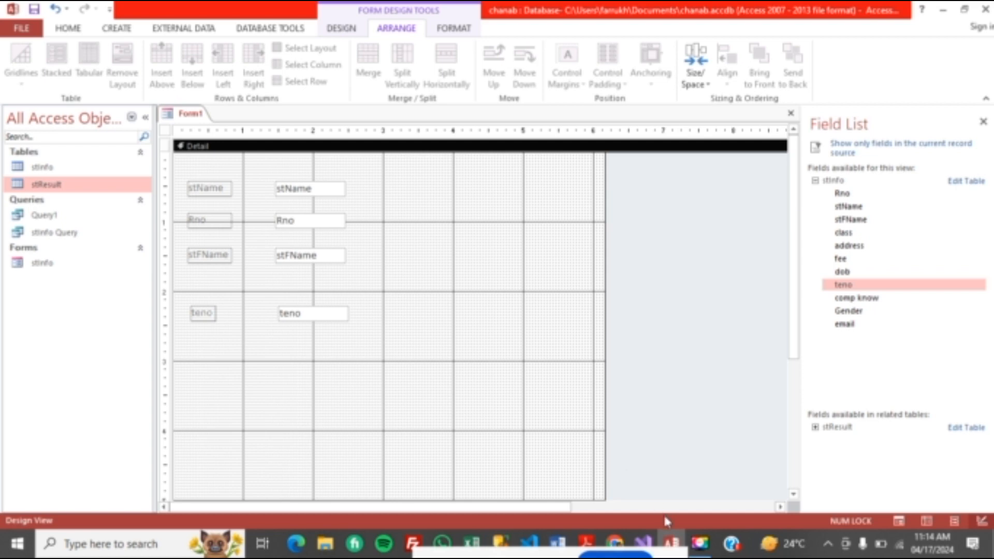
Step: Switch to the ChatGPT conversation in Chrome and ask "how to create a table in MS Access , write the proceger only"
mouse_move(619, 542)
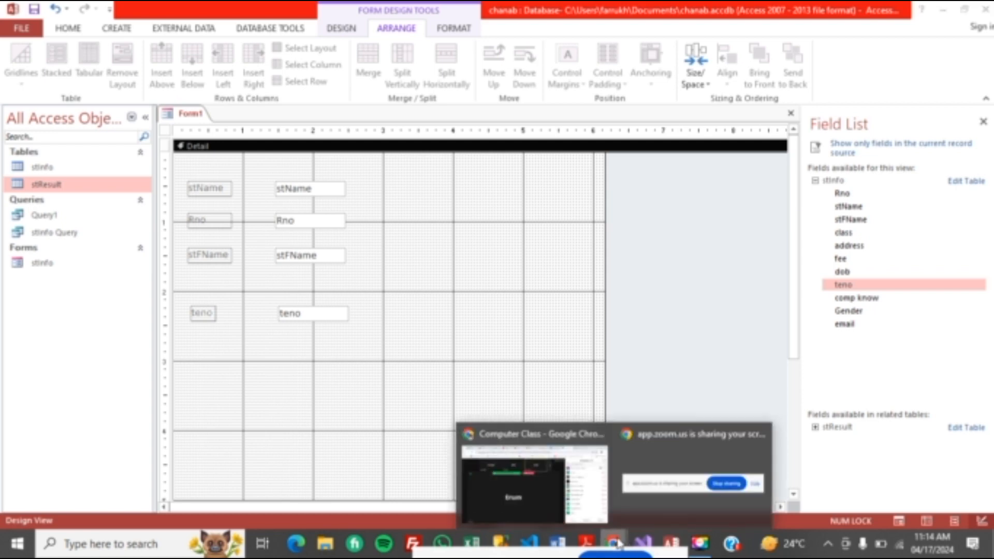
left_click(546, 486)
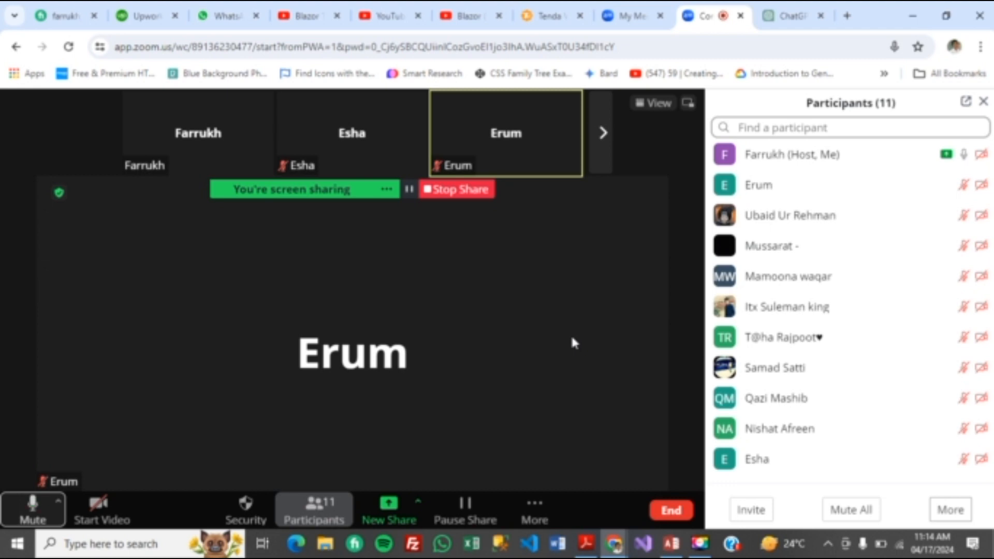
left_click(786, 17)
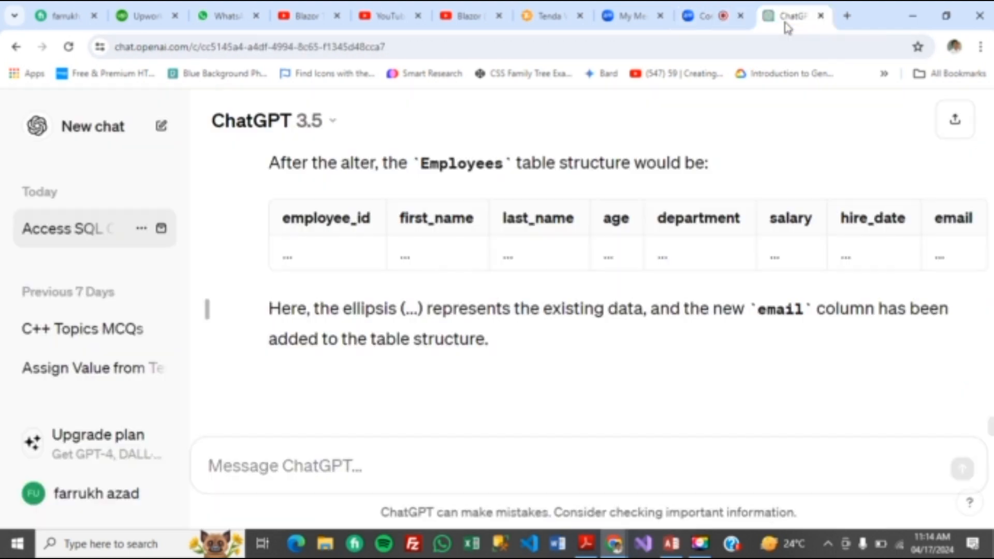
left_click(323, 471)
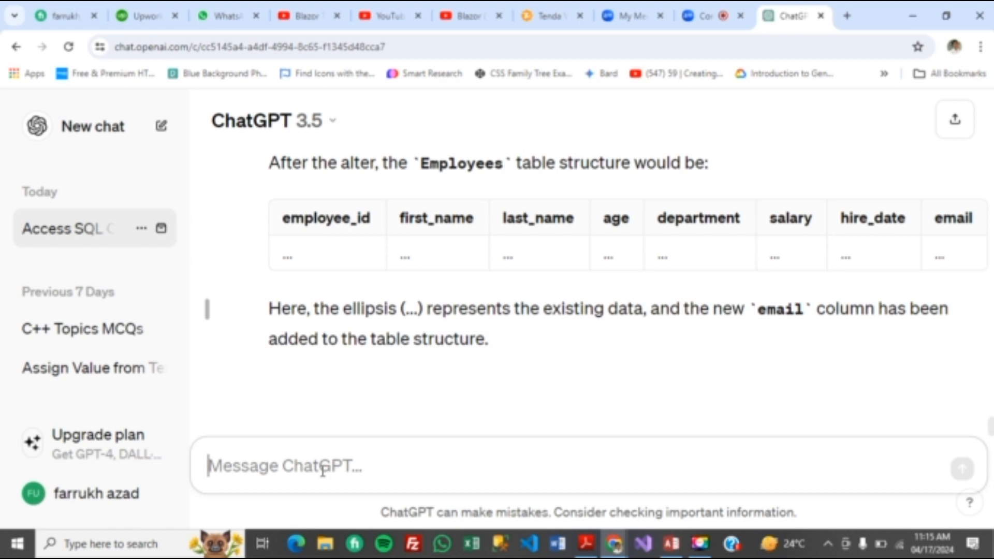
type("how to create a table in")
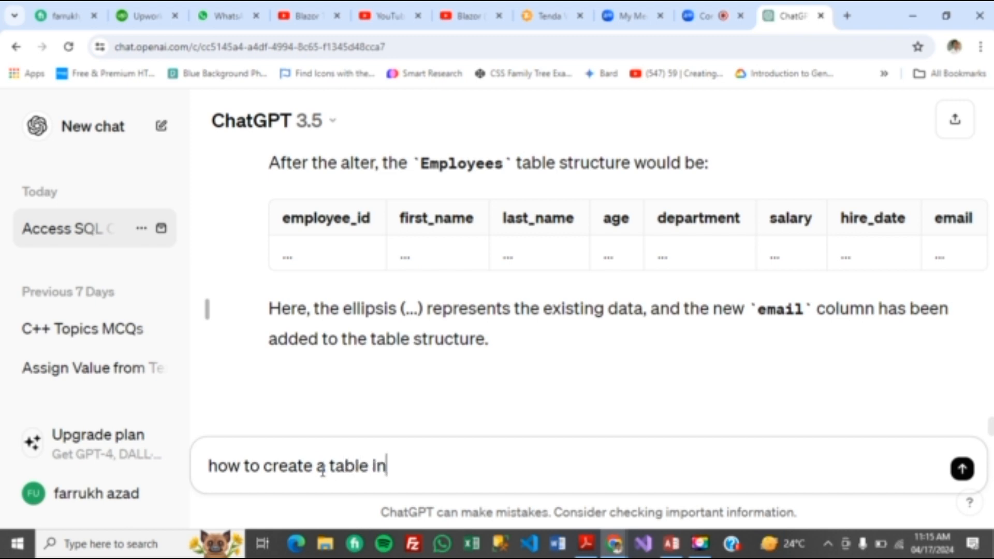
type(" MS")
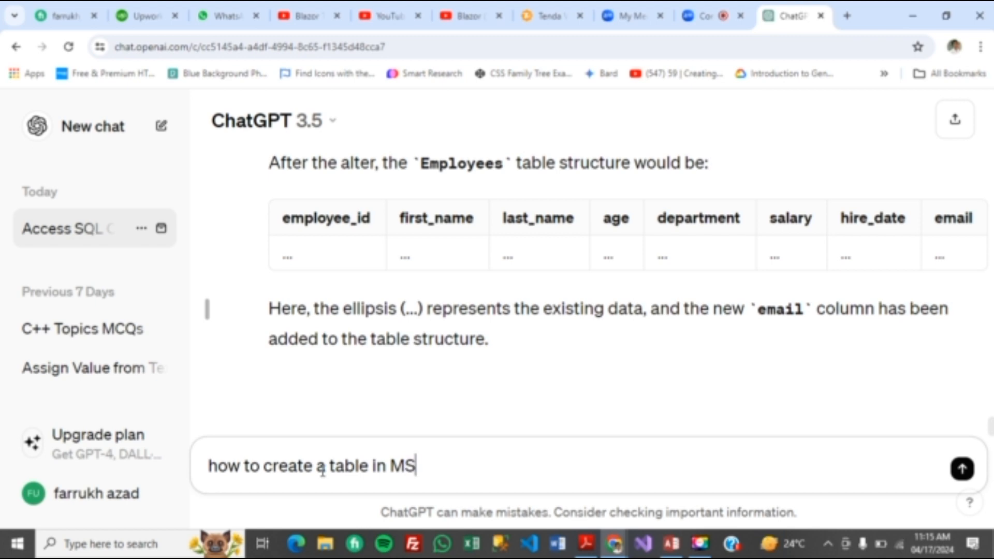
type(" Acces")
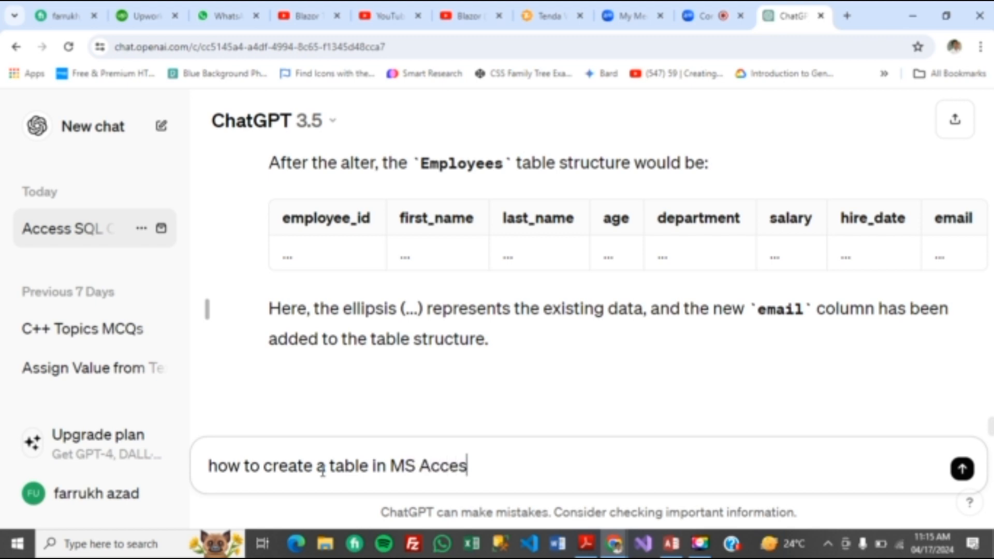
type("s , write th")
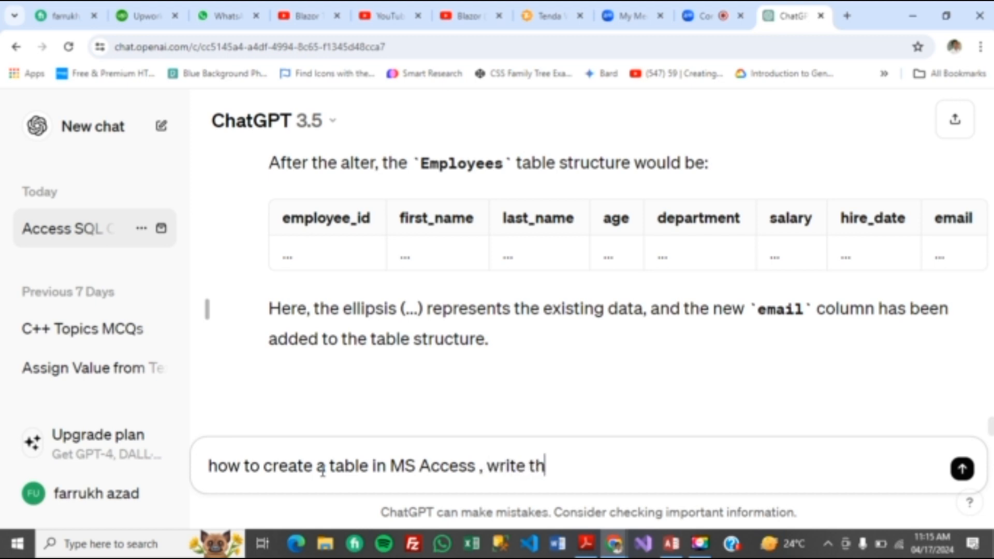
type("e pro")
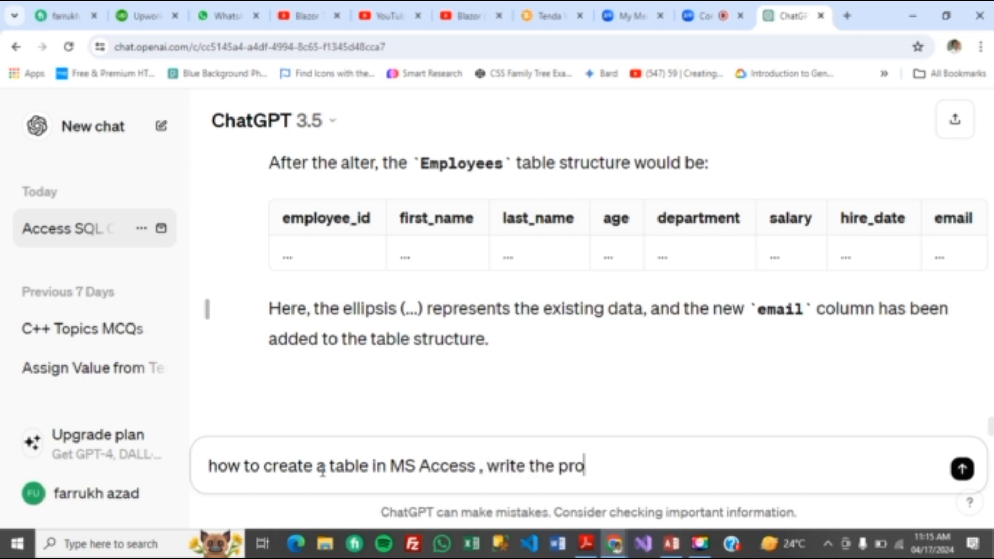
type("cege")
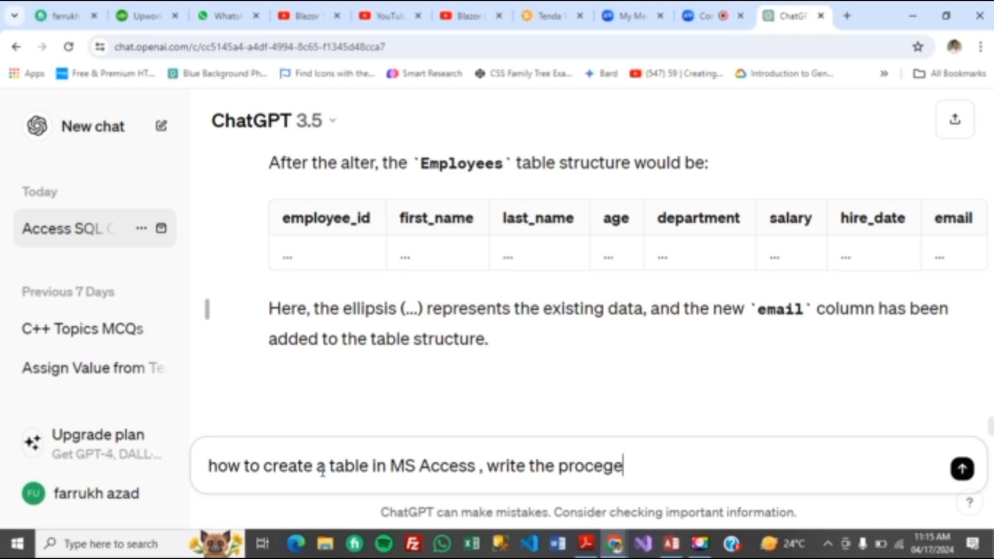
type("r only")
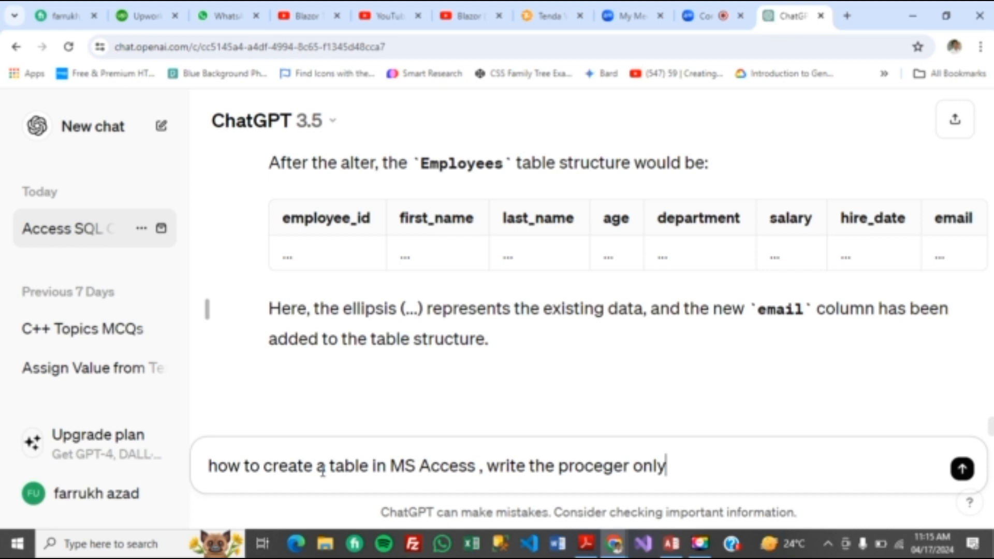
key("Return")
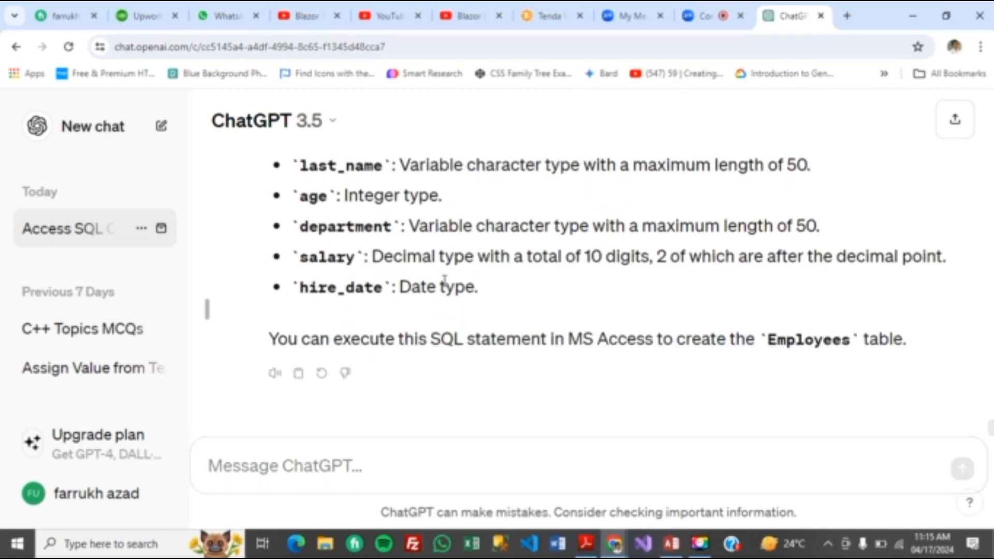
Step: Examine the SQL statement that creates the Employees table and the explanation of its column types in the answer
scroll(444, 280, "up", 6)
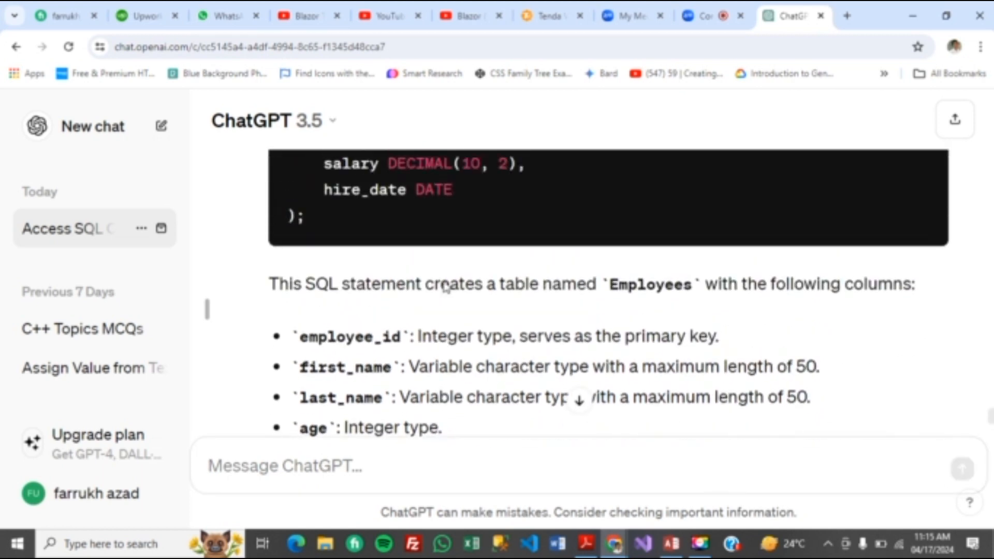
scroll(444, 281, "up", 5)
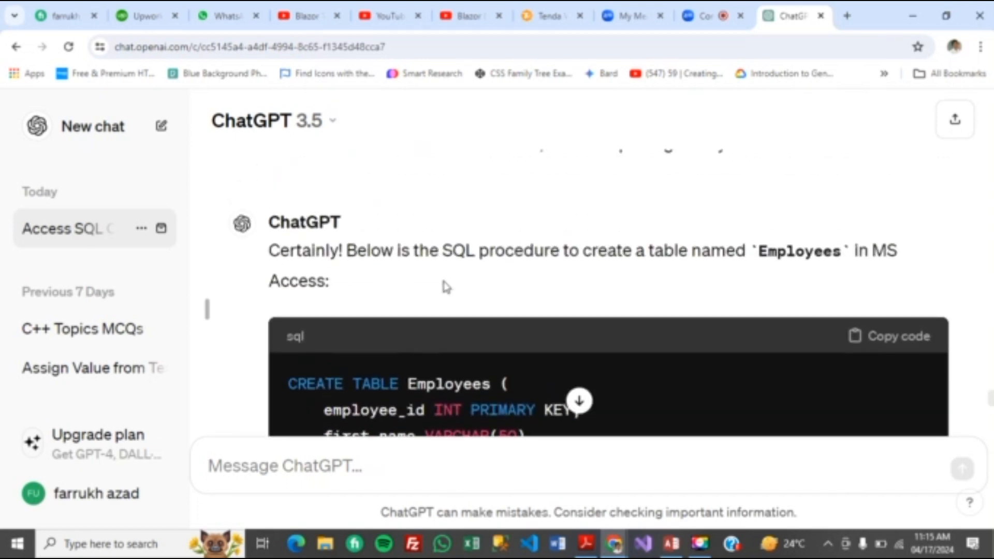
scroll(447, 287, "down", 3)
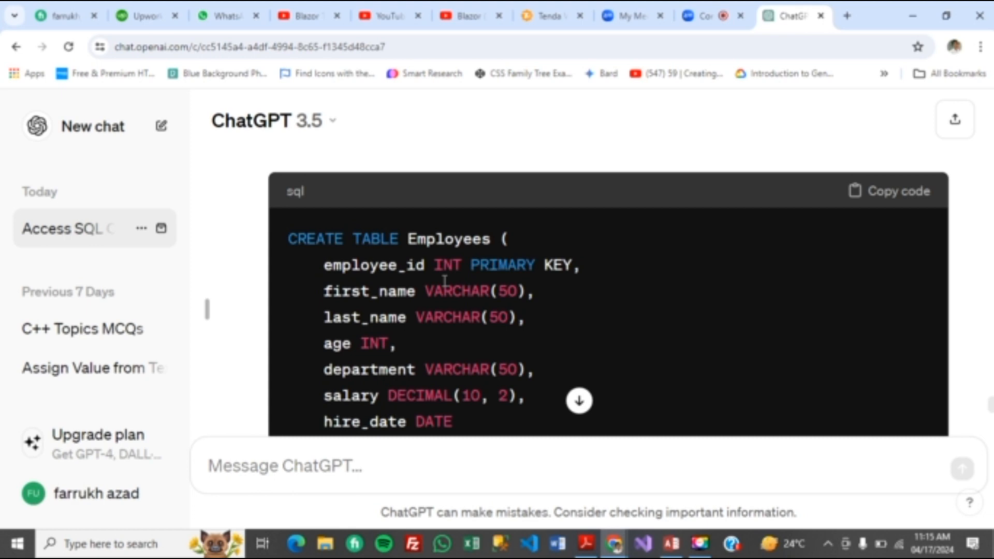
scroll(444, 281, "down", 1)
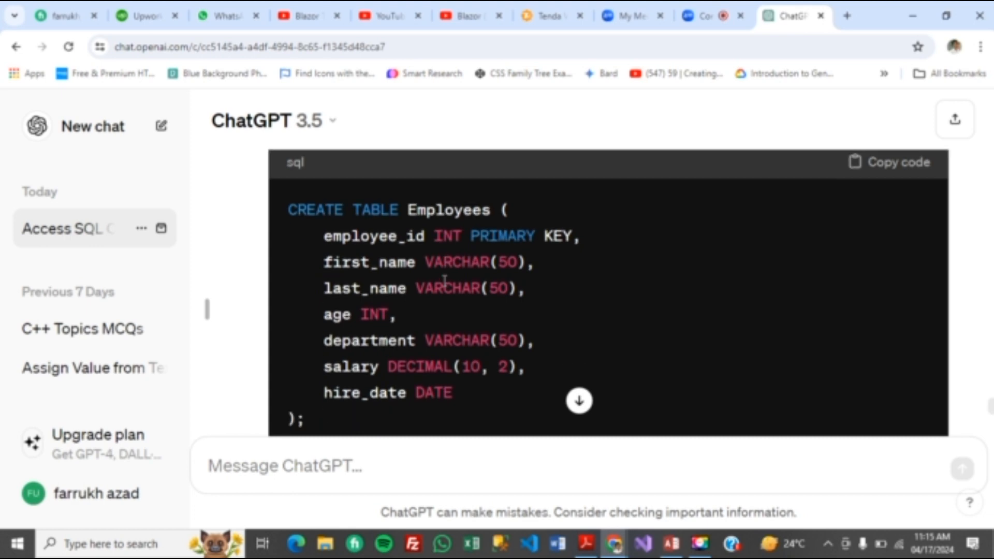
double_click(444, 216)
triple_click(403, 239)
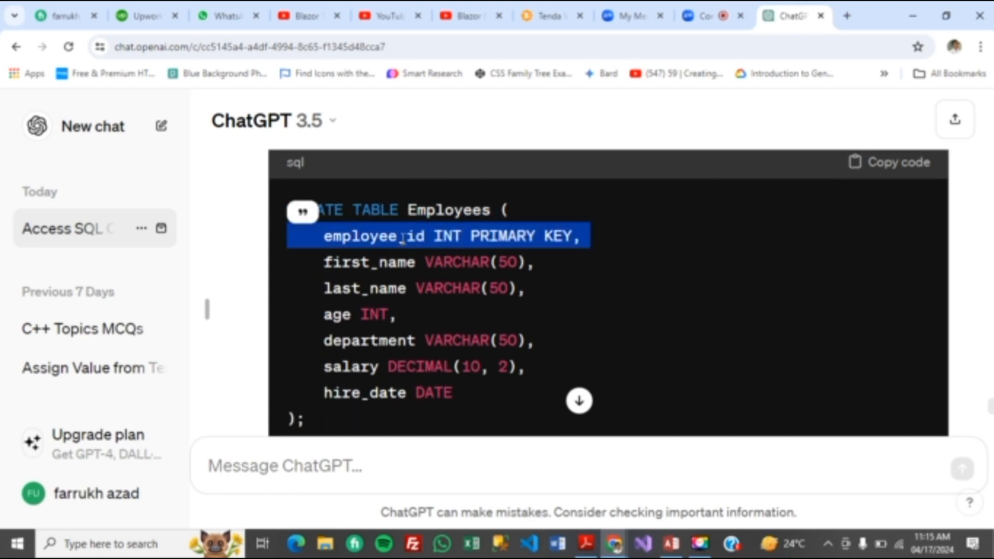
left_click(448, 264)
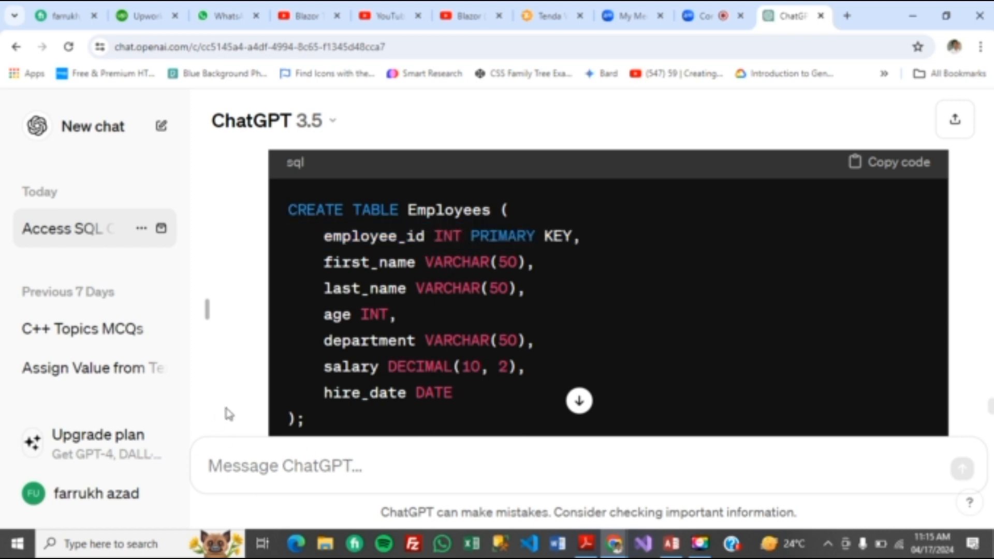
scroll(228, 413, "down", 4)
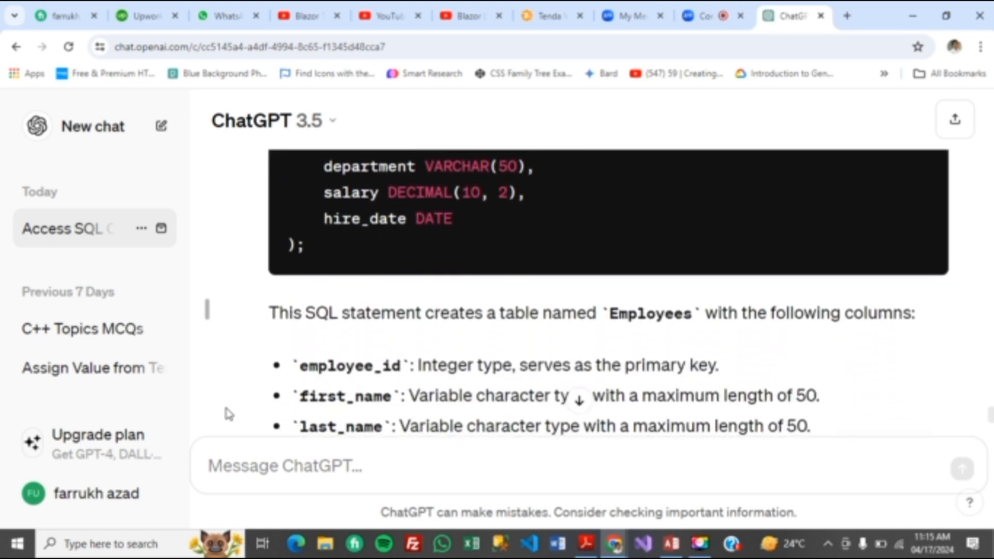
scroll(228, 413, "down", 2)
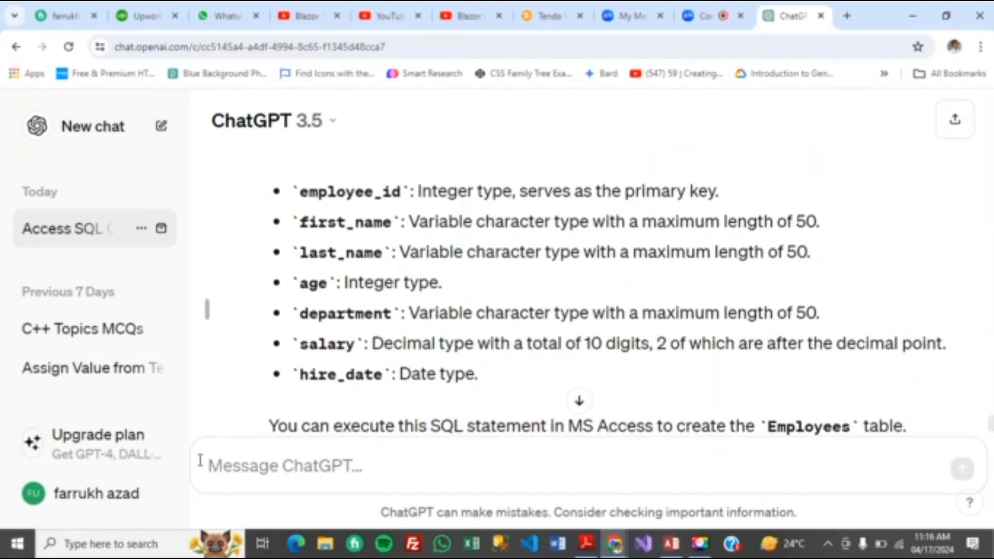
Step: Send the follow-up "not query, only proceger , how to open access and how to create a table"
type("not ")
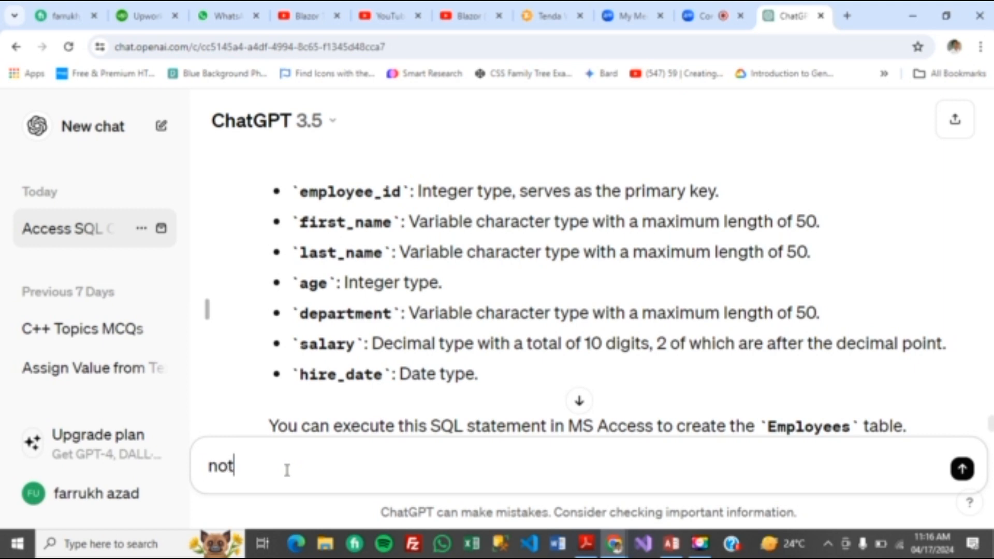
type("query, only proceger , how to ")
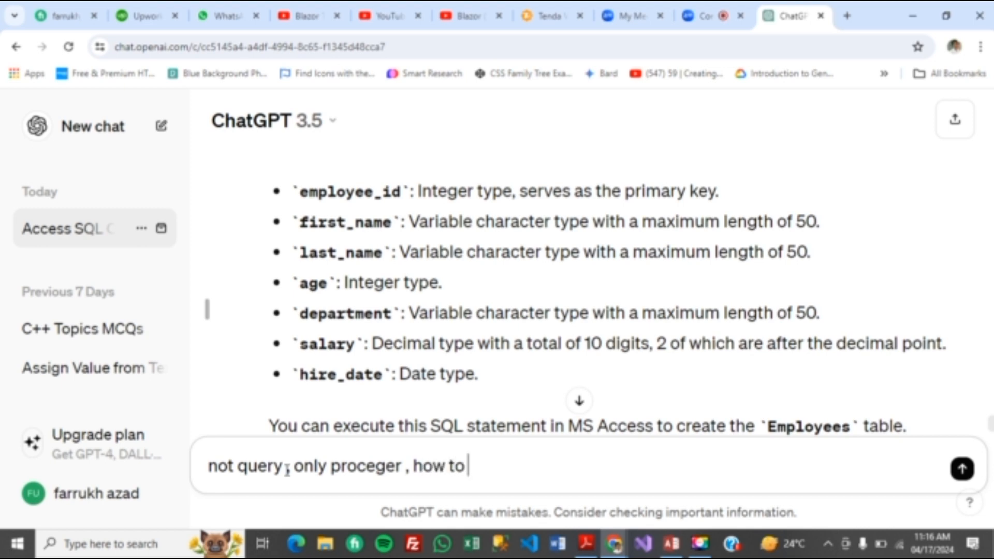
type("open ")
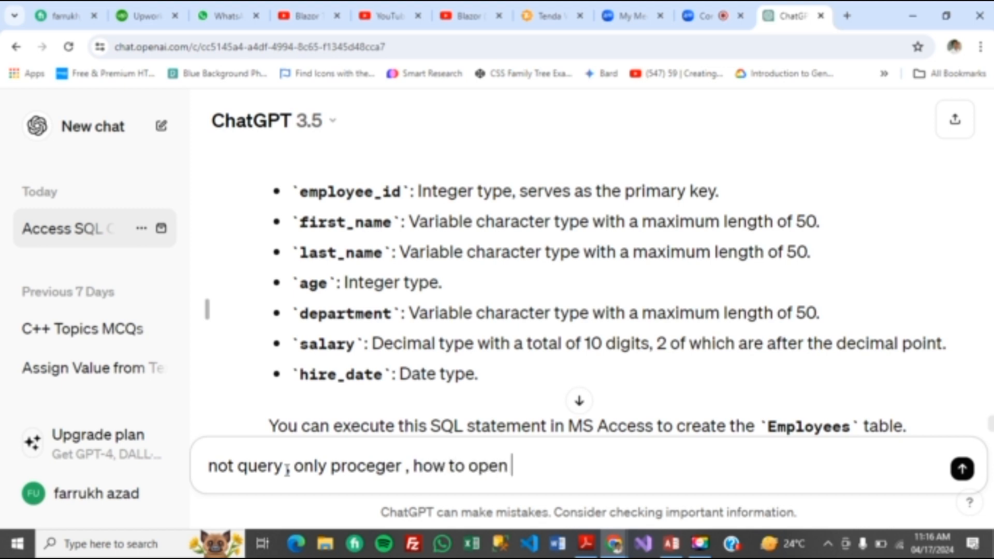
type("access")
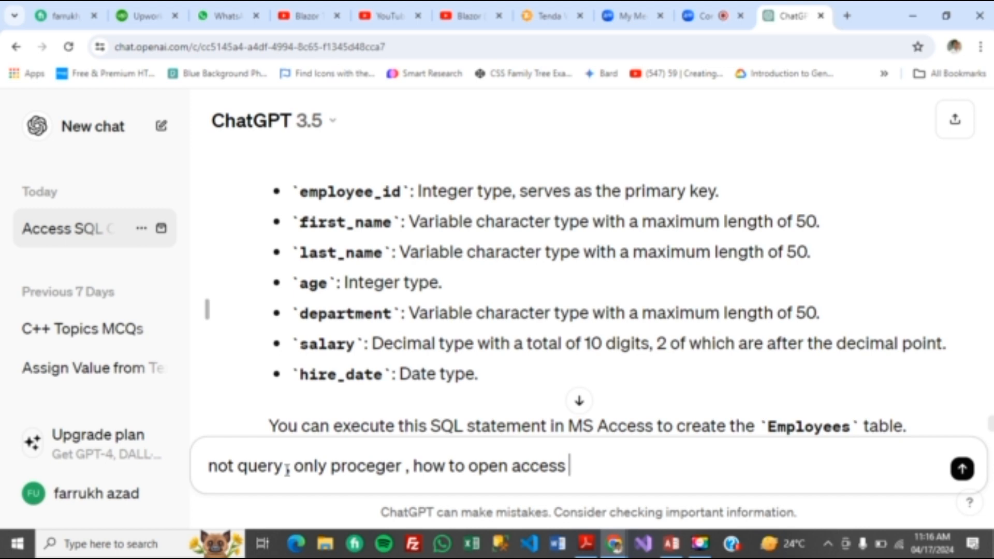
type(" and how")
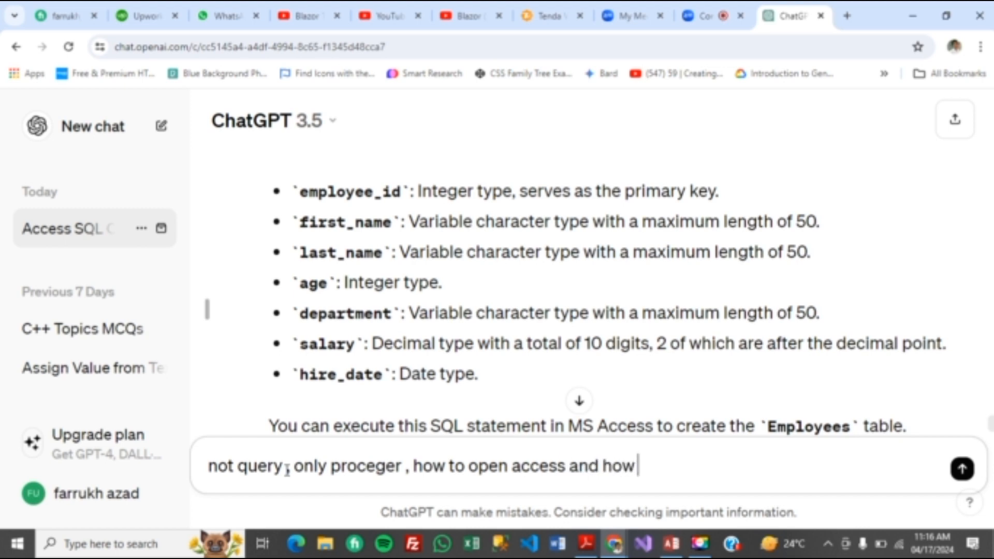
type(" to create a ")
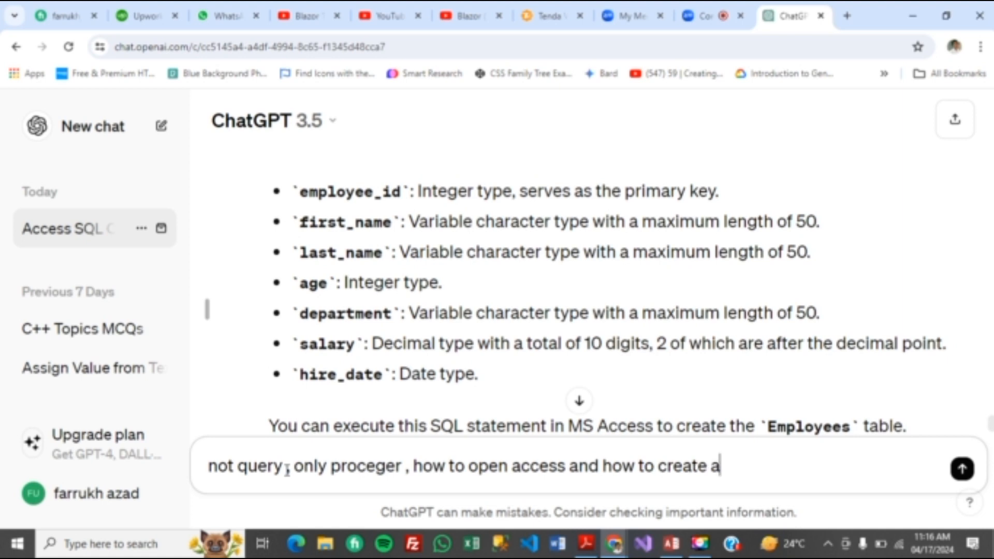
type("table")
key("Return")
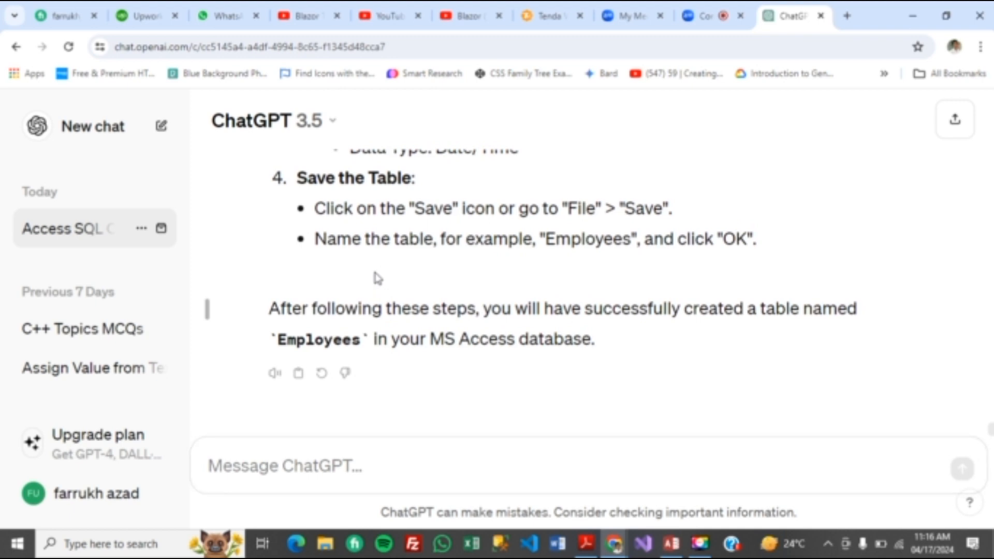
Step: Review the start of the answer on how to open MS Access, and briefly open and dismiss the Windows search
scroll(377, 278, "up", 10)
scroll(376, 271, "up", 10)
scroll(377, 278, "up", 5)
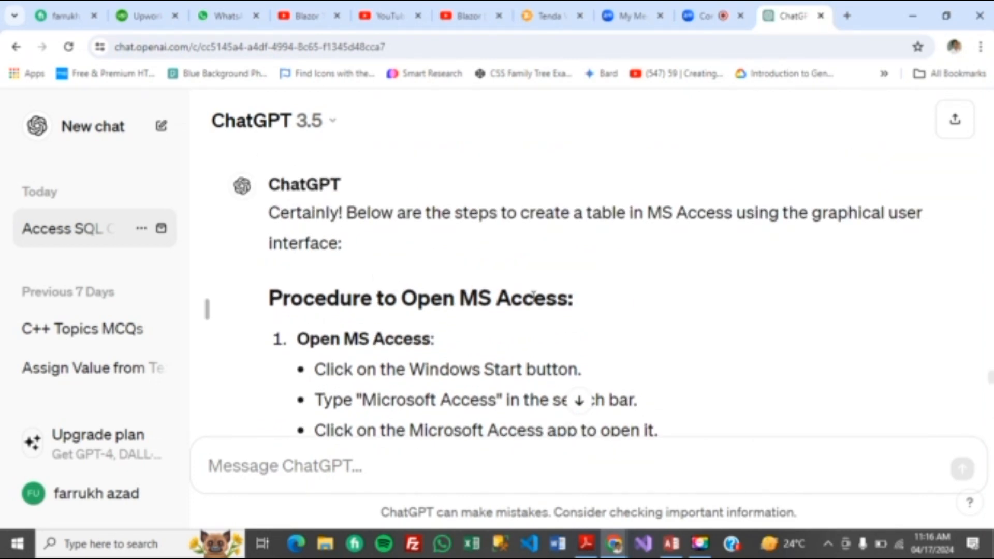
double_click(534, 298)
left_click(453, 367)
double_click(421, 368)
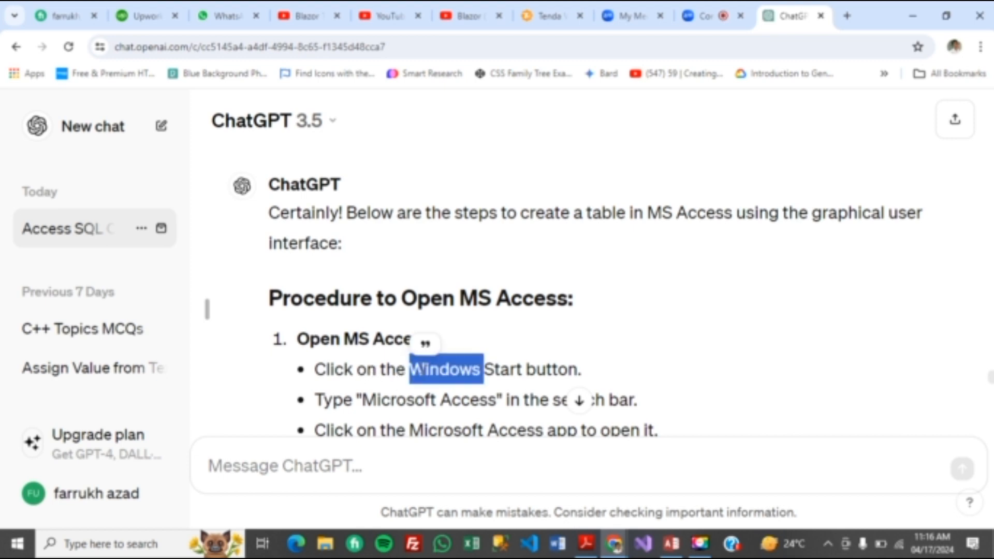
left_click(555, 366)
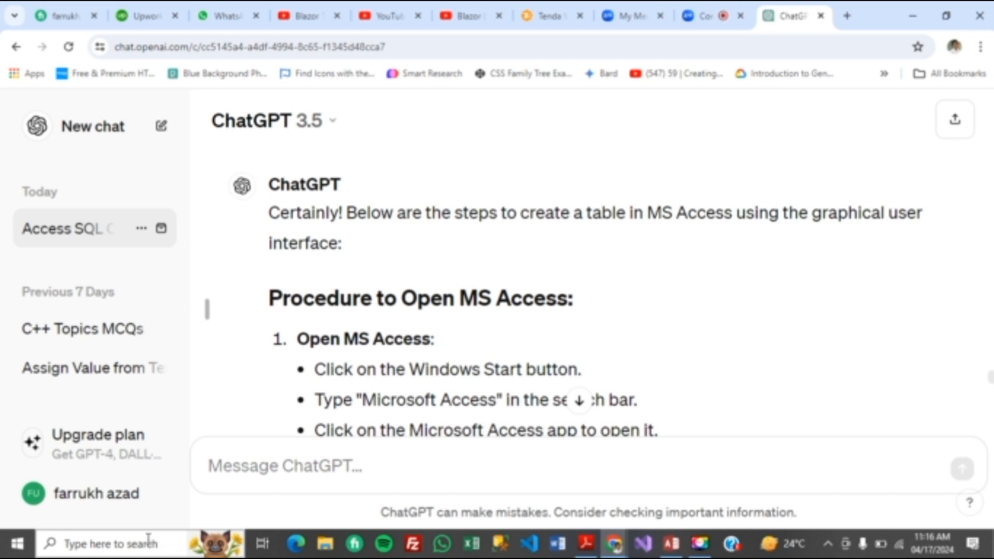
left_click(139, 544)
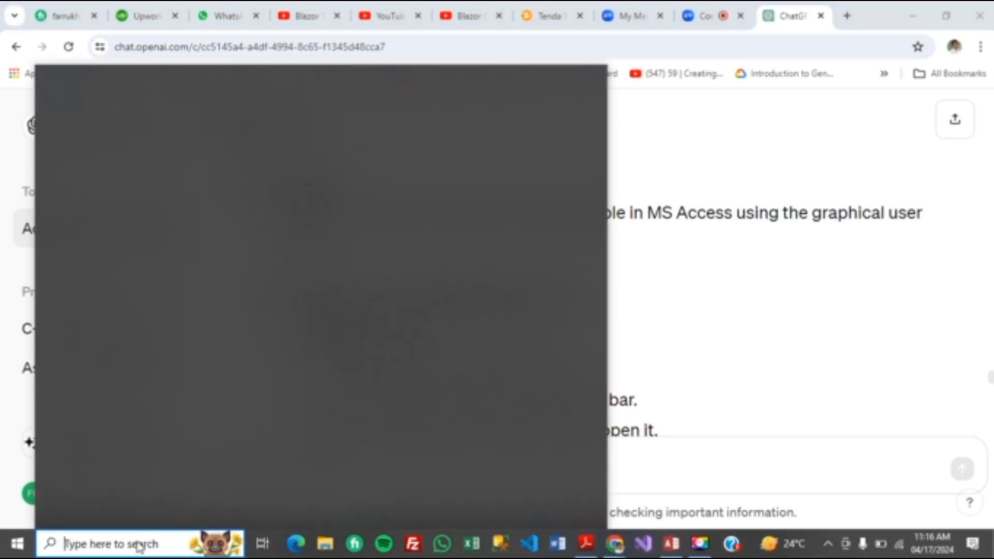
left_click(706, 401)
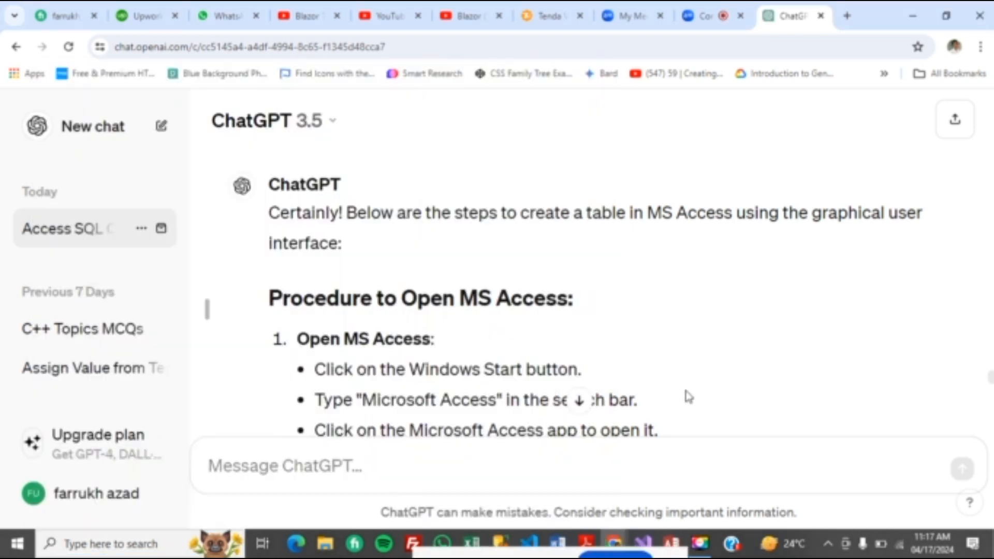
Step: Examine the answer's instructions for opening MS Access and creating, naming and saving a blank database
double_click(501, 425)
scroll(500, 420, "down", 5)
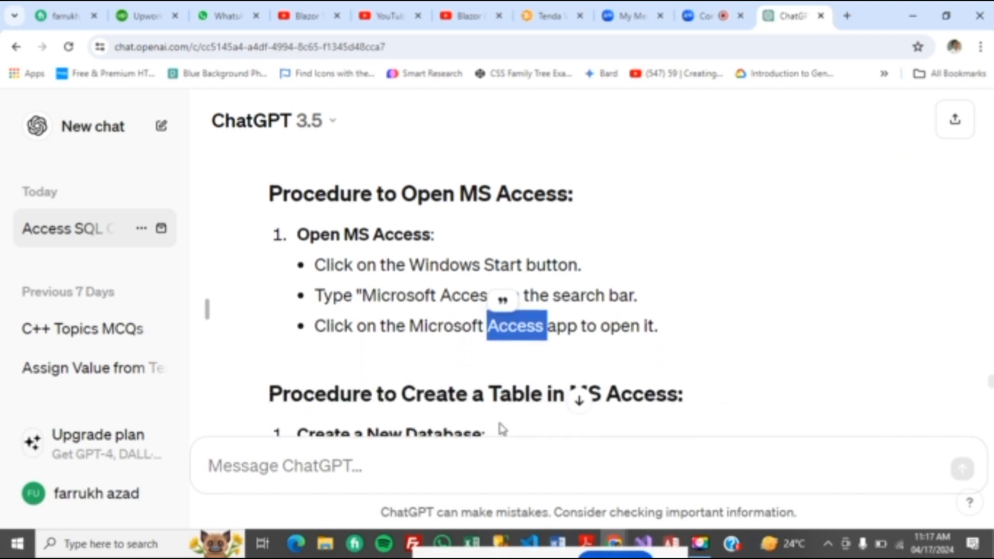
scroll(499, 424, "down", 1)
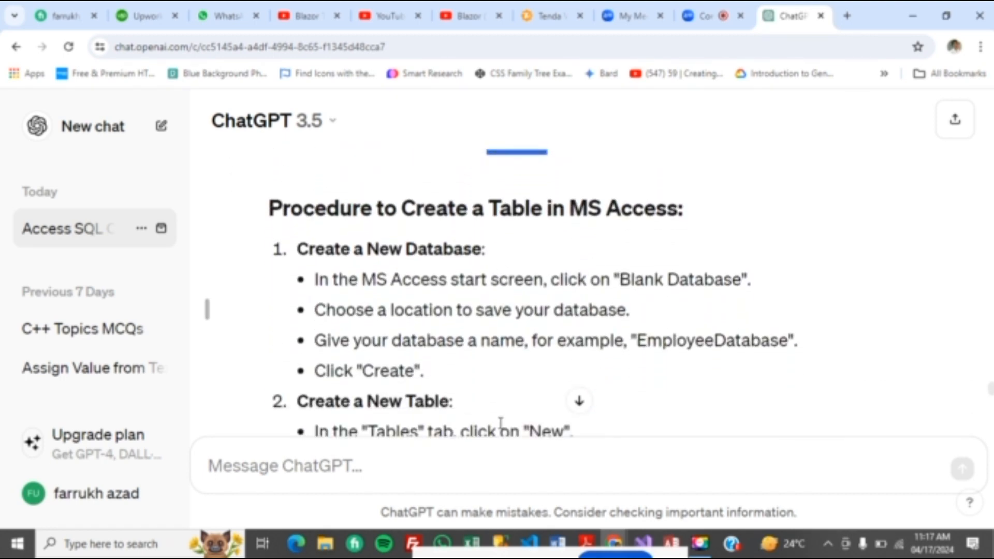
scroll(500, 426, "down", 2)
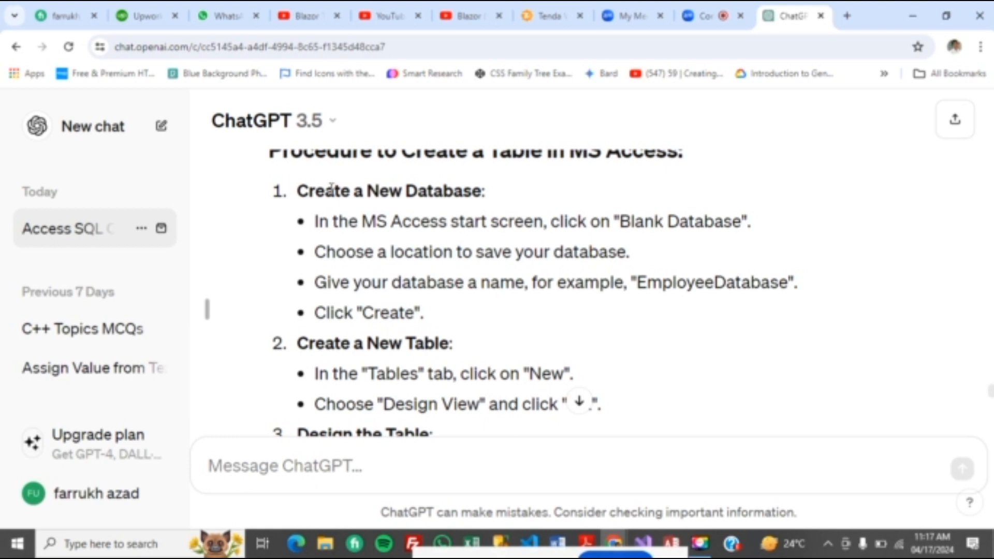
triple_click(331, 189)
left_click(448, 221)
double_click(643, 221)
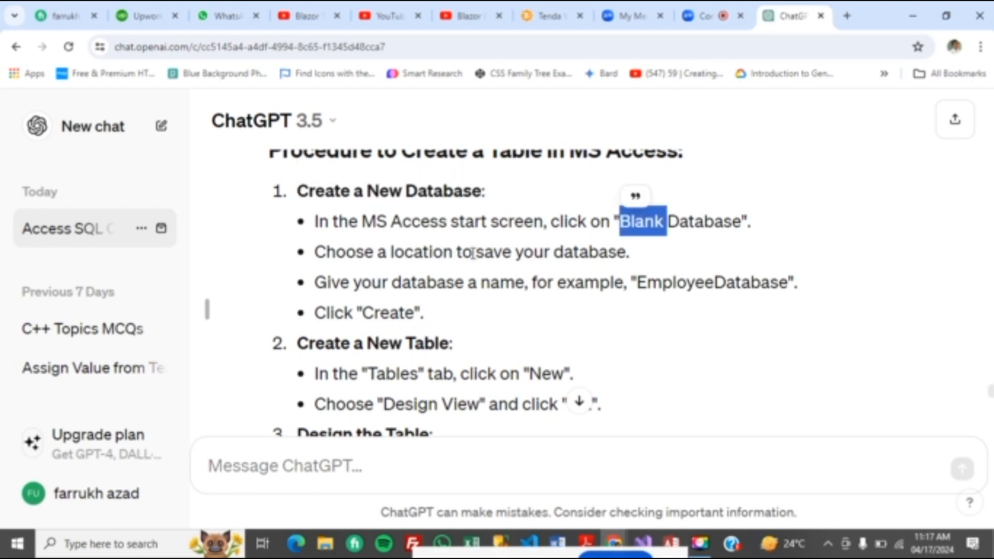
double_click(425, 253)
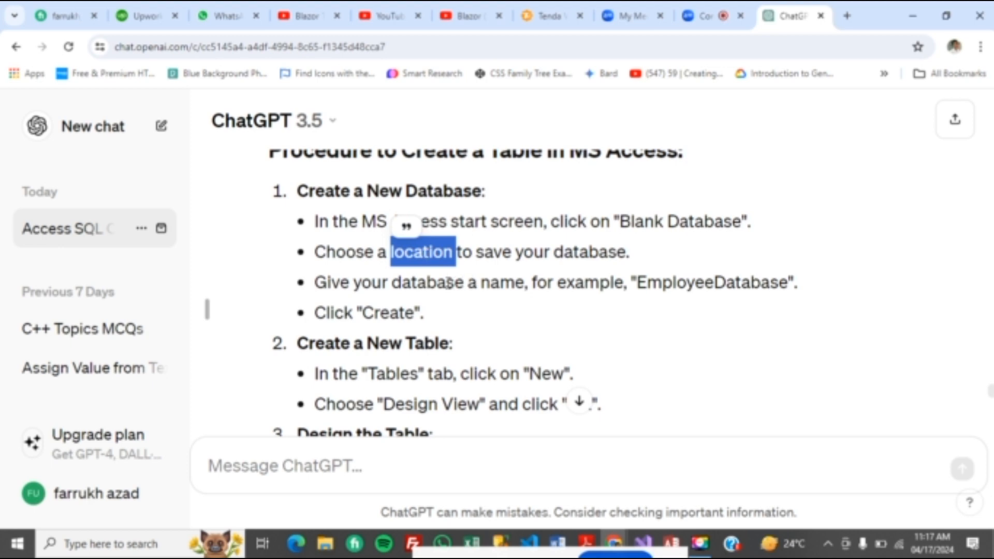
double_click(448, 282)
triple_click(676, 281)
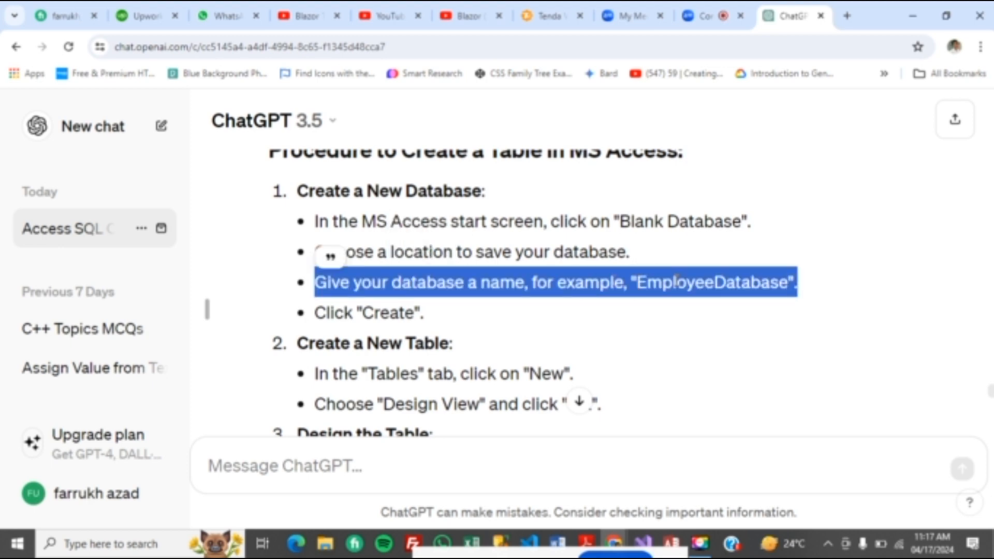
left_click(671, 286)
double_click(397, 311)
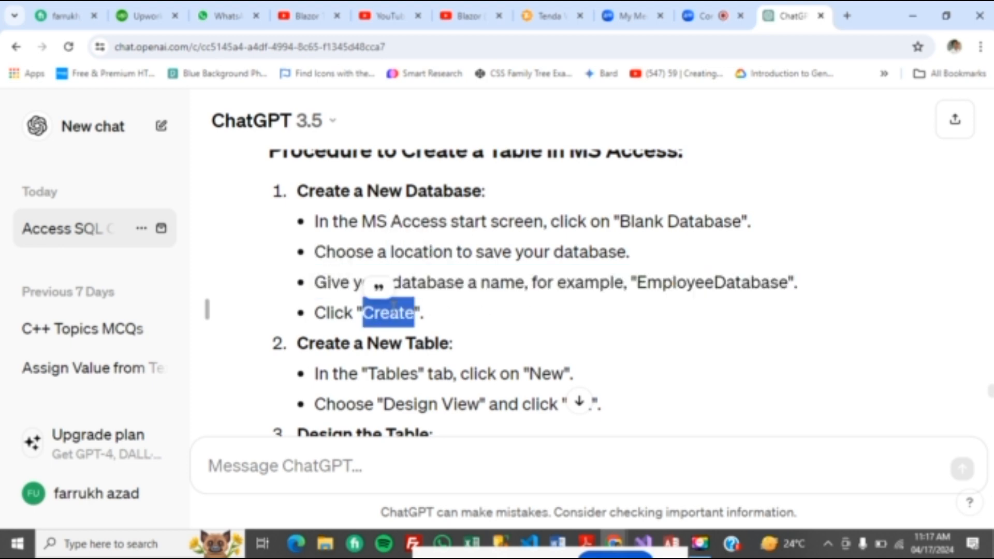
left_click(453, 366)
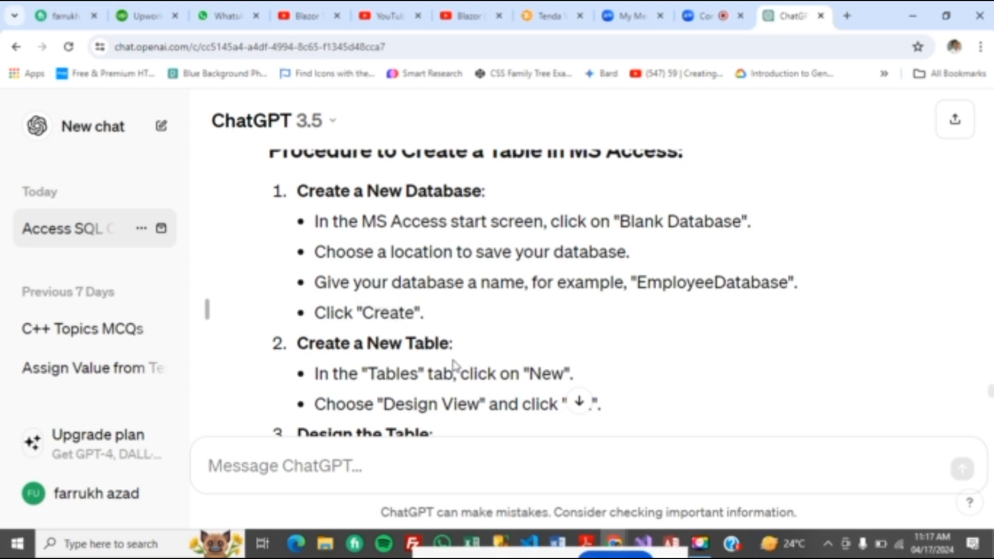
Step: Examine the answer's instructions for creating a table in Design View, defining its fields and data types, and saving it
scroll(454, 366, "down", 3)
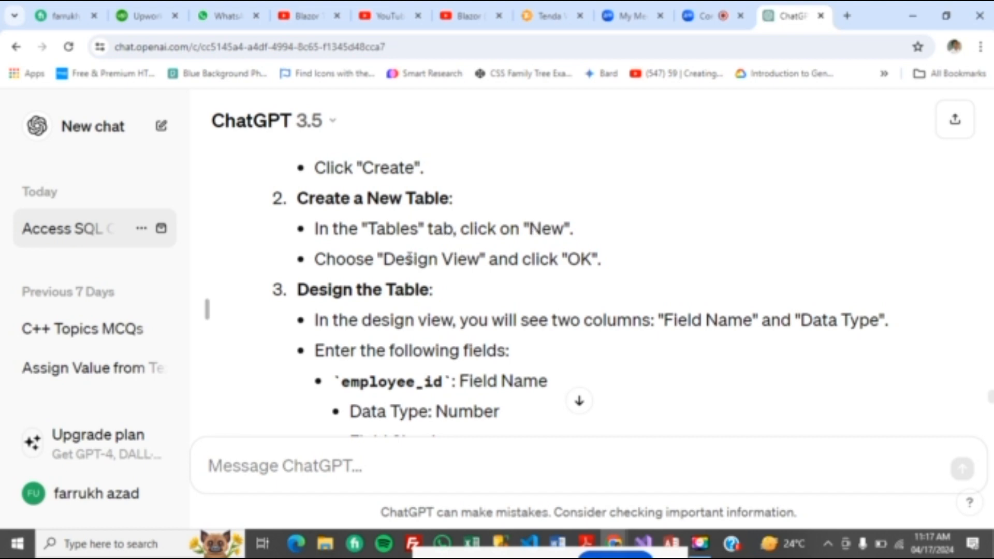
double_click(584, 259)
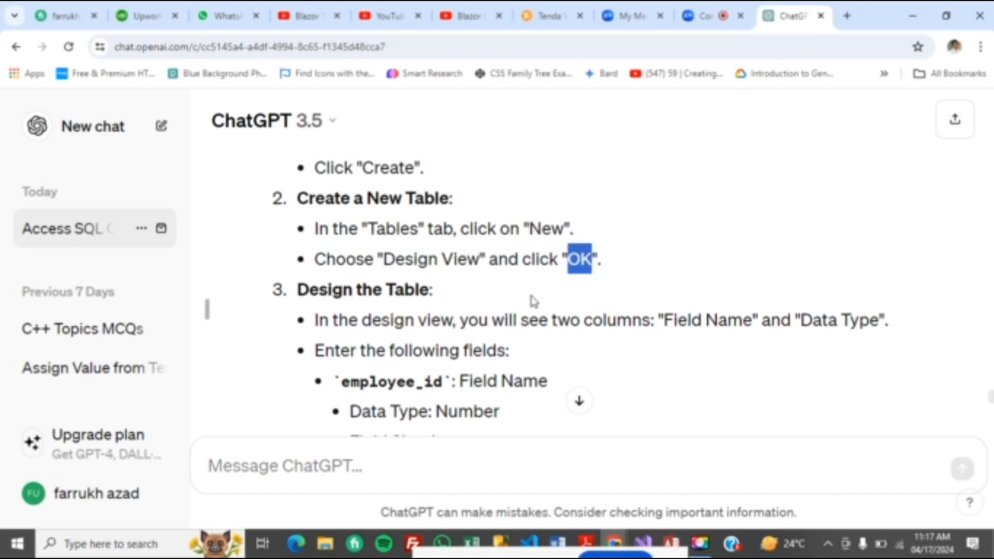
double_click(420, 351)
scroll(421, 340, "down", 5)
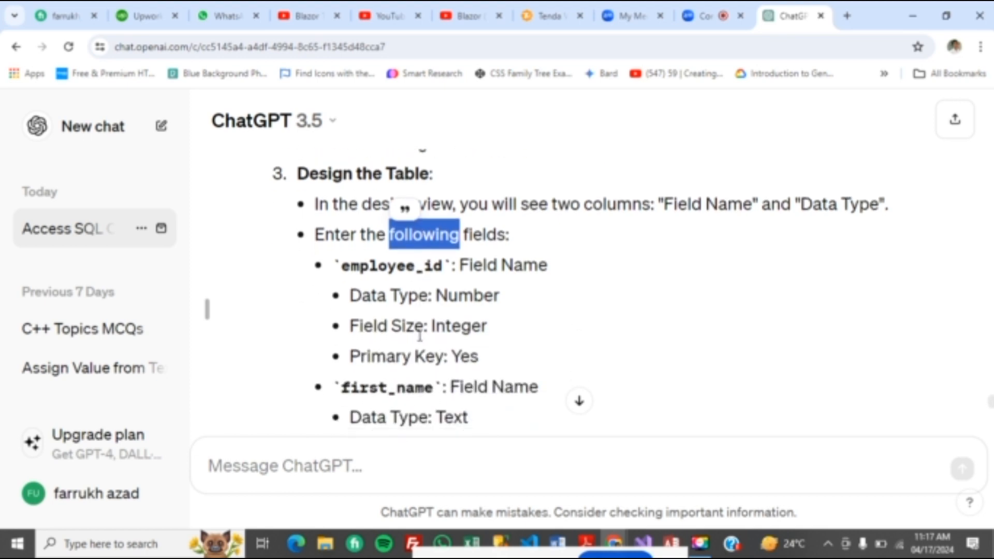
scroll(419, 336, "down", 1)
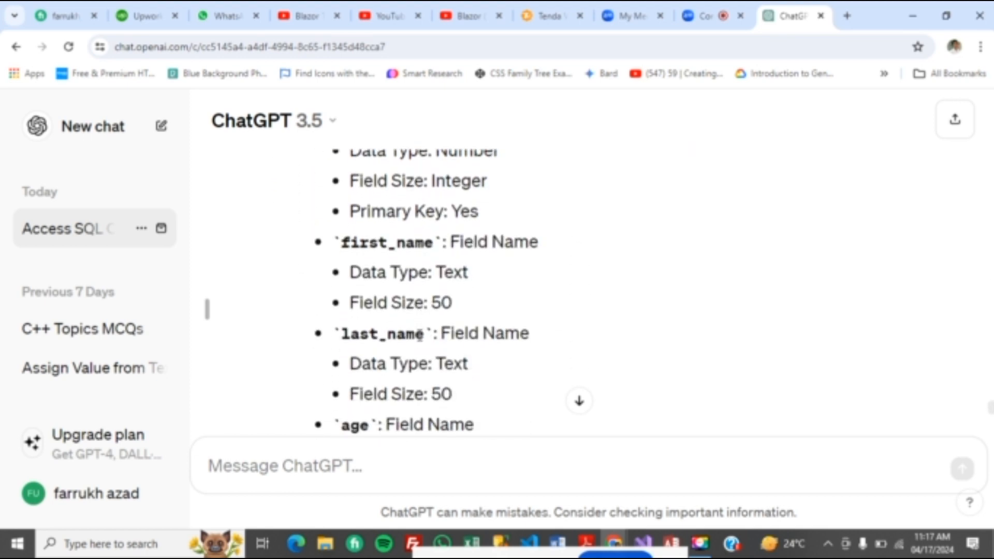
scroll(419, 334, "down", 1)
scroll(421, 335, "down", 5)
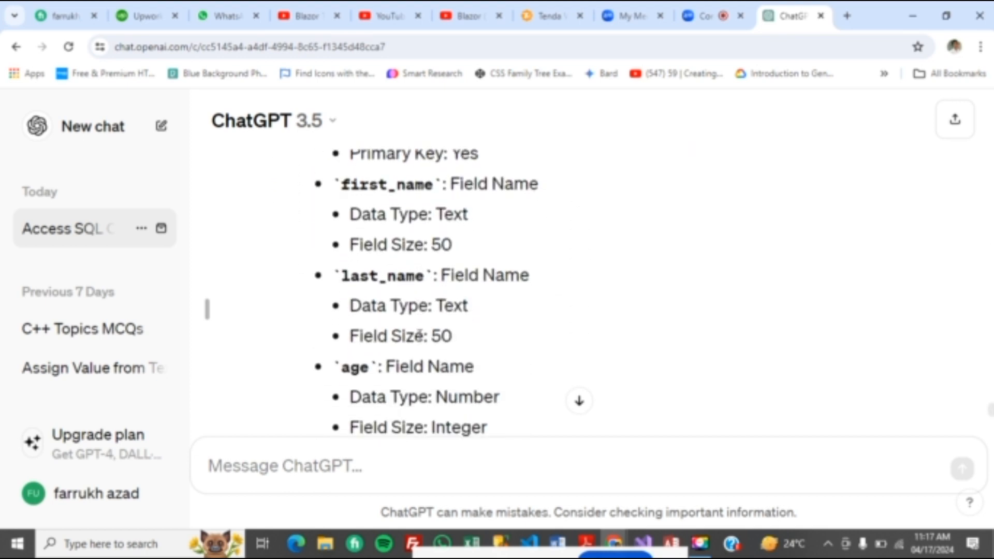
scroll(420, 335, "down", 5)
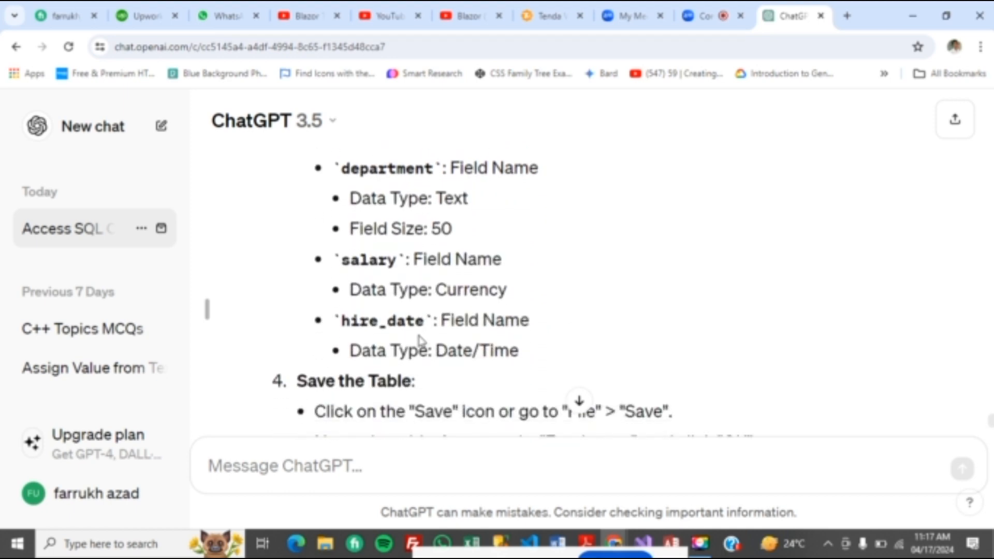
scroll(421, 339, "down", 2)
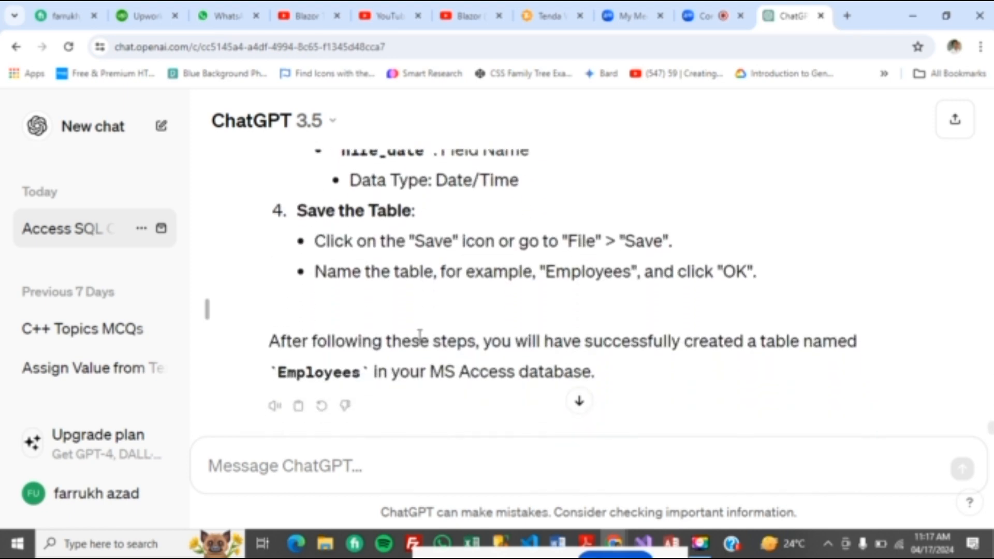
Step: Send ChatGPT the follow-up question "how to create a form"
left_click(280, 465)
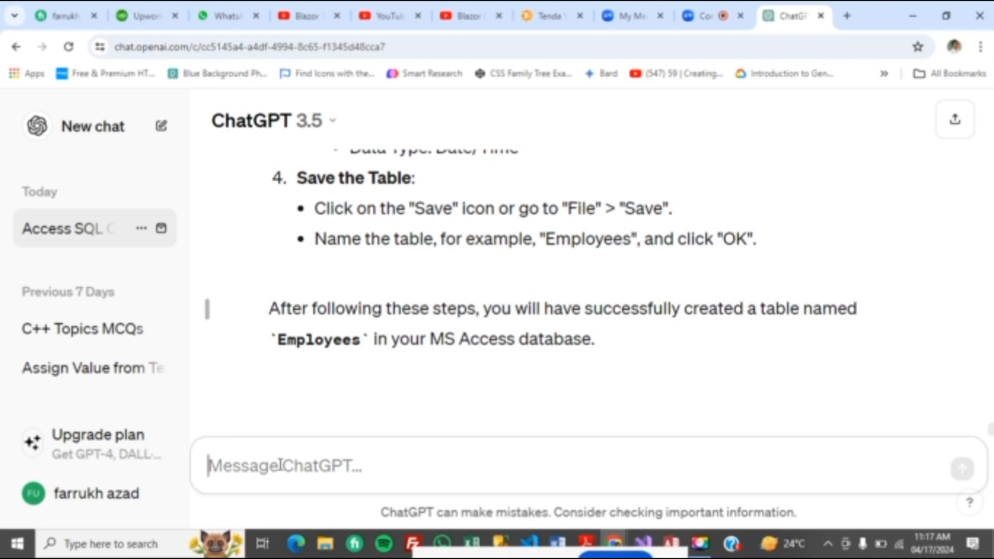
type("how to")
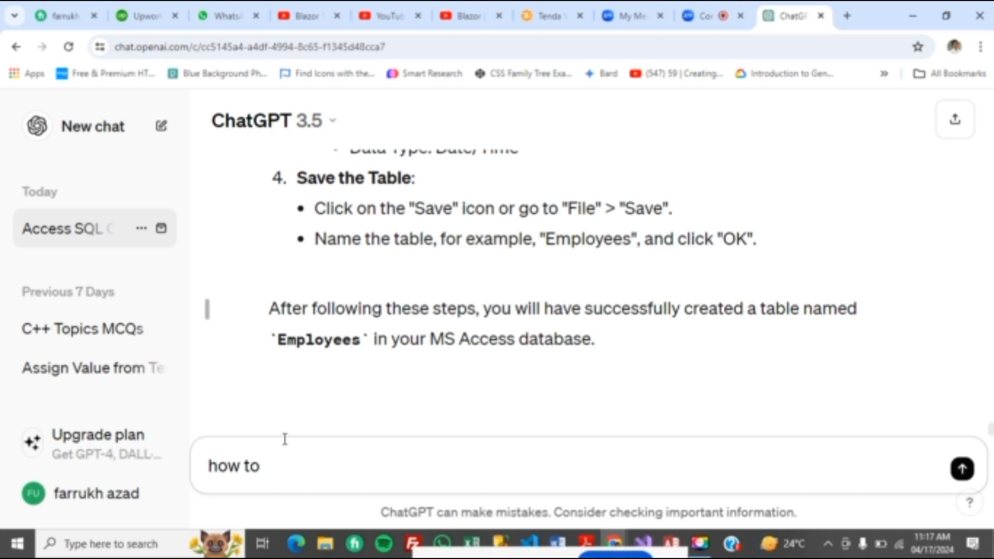
type(" create a f")
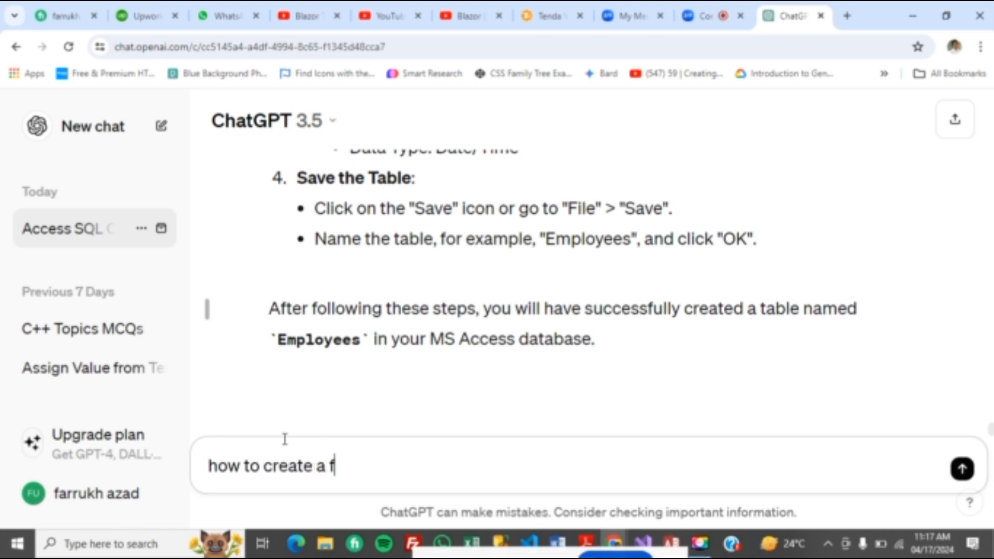
type("orm")
key("Return")
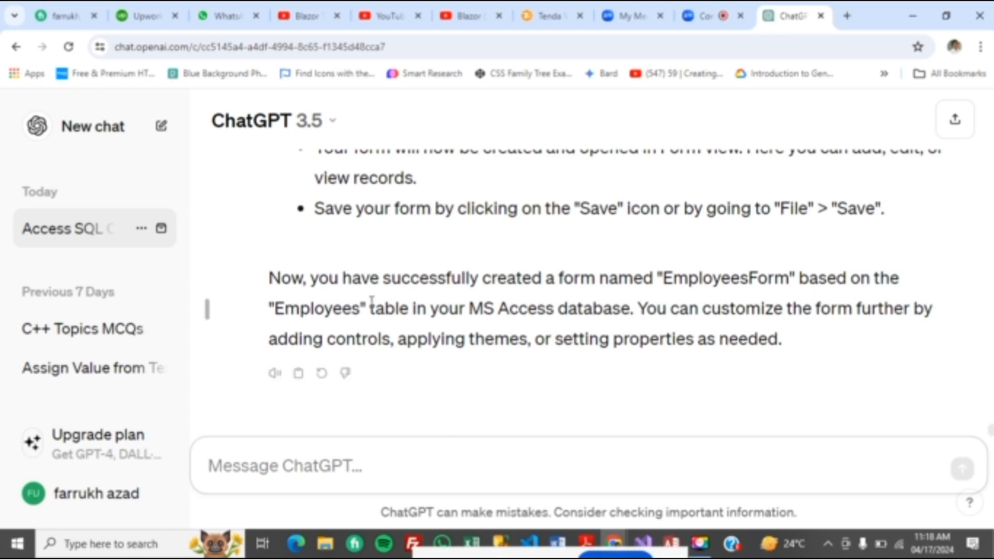
Step: Review the answer's procedure for creating a form in MS Access, from opening the database through the Form Wizard to saving
scroll(373, 299, "up", 8)
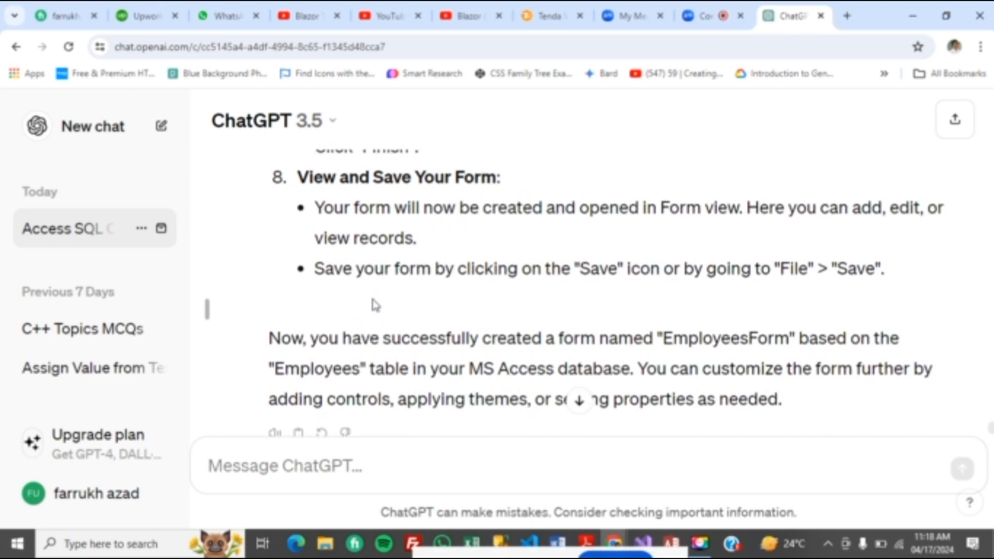
scroll(374, 299, "up", 7)
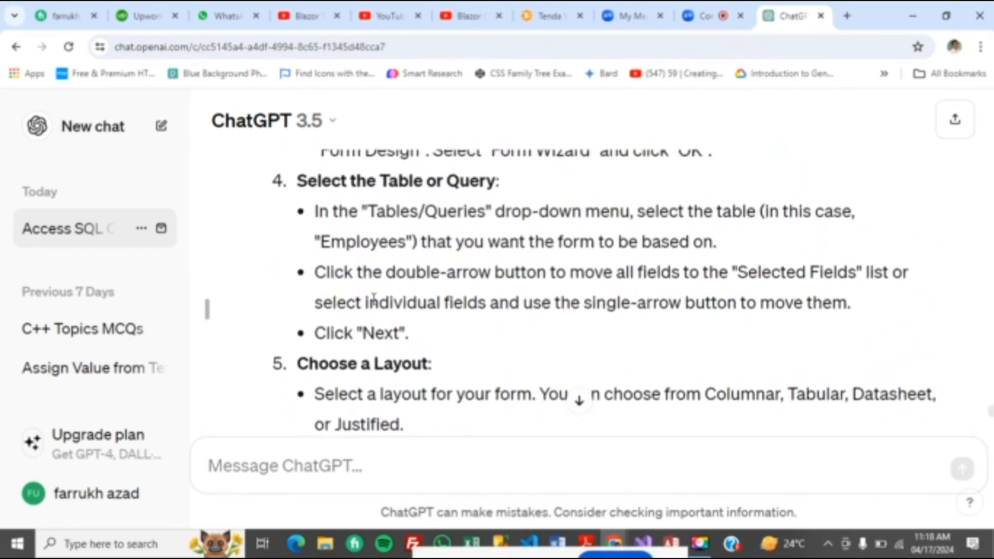
scroll(374, 299, "up", 4)
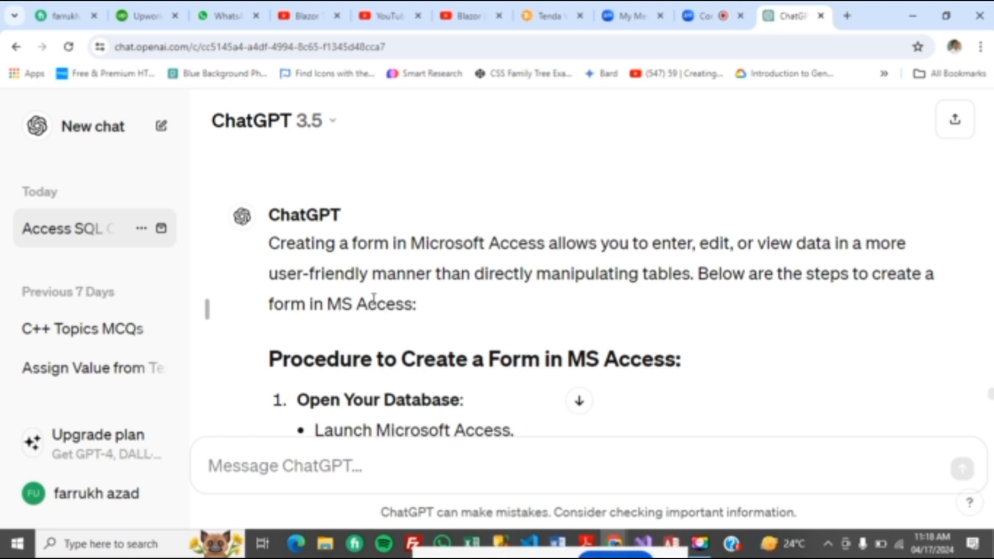
scroll(374, 299, "down", 6)
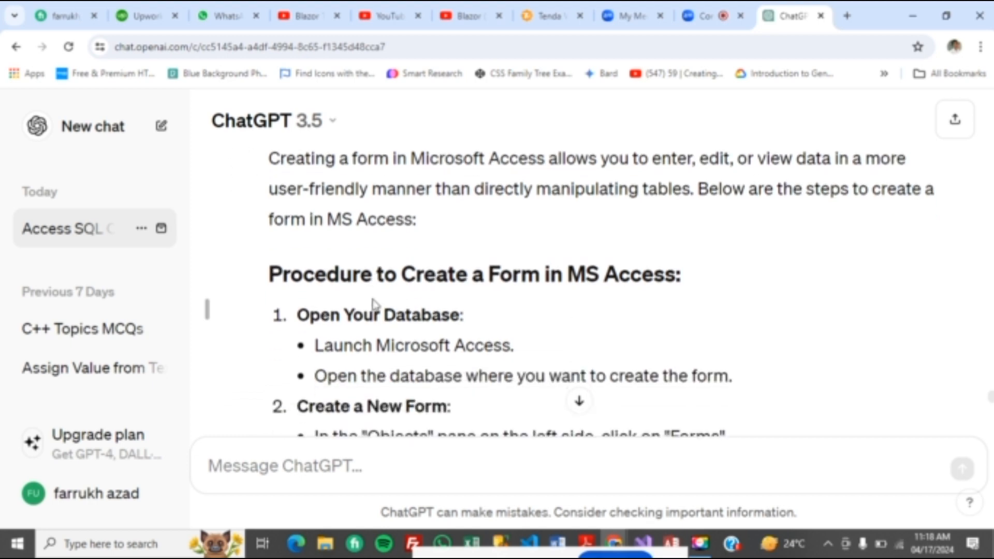
scroll(374, 299, "down", 5)
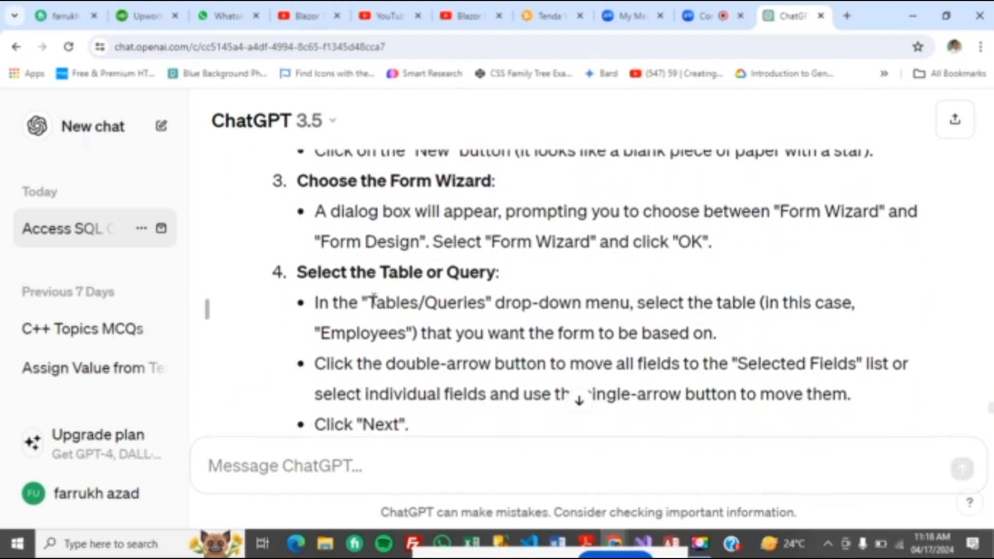
scroll(373, 299, "down", 5)
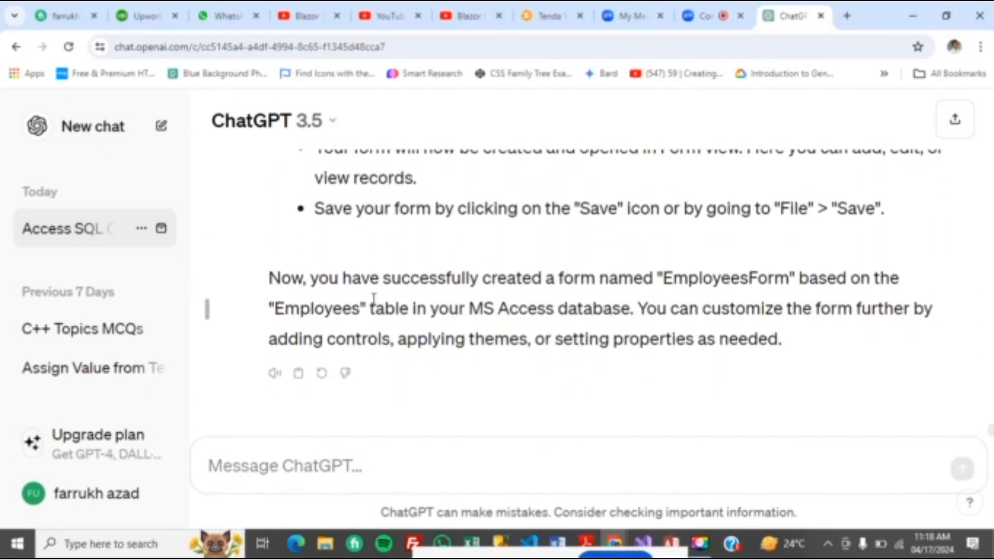
scroll(374, 299, "up", 5)
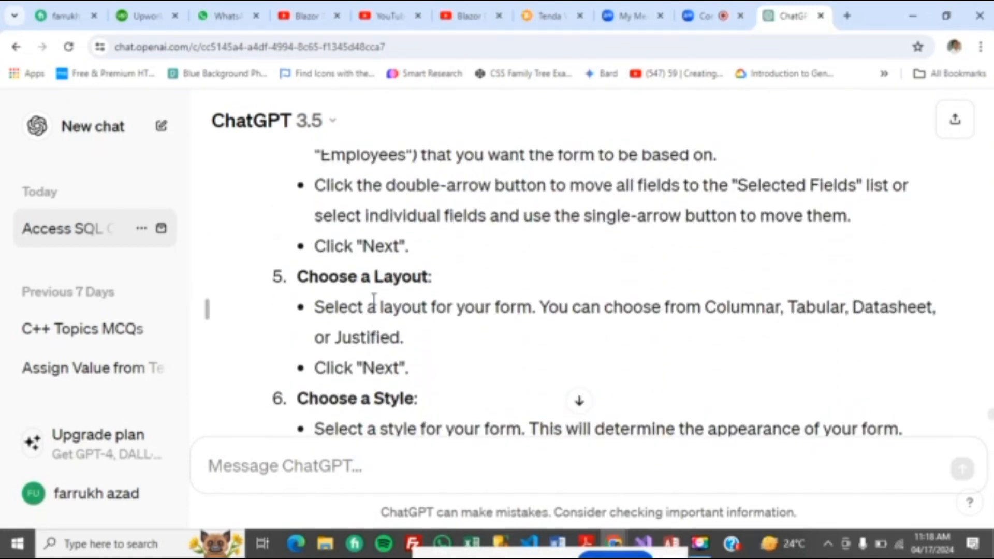
scroll(374, 299, "up", 8)
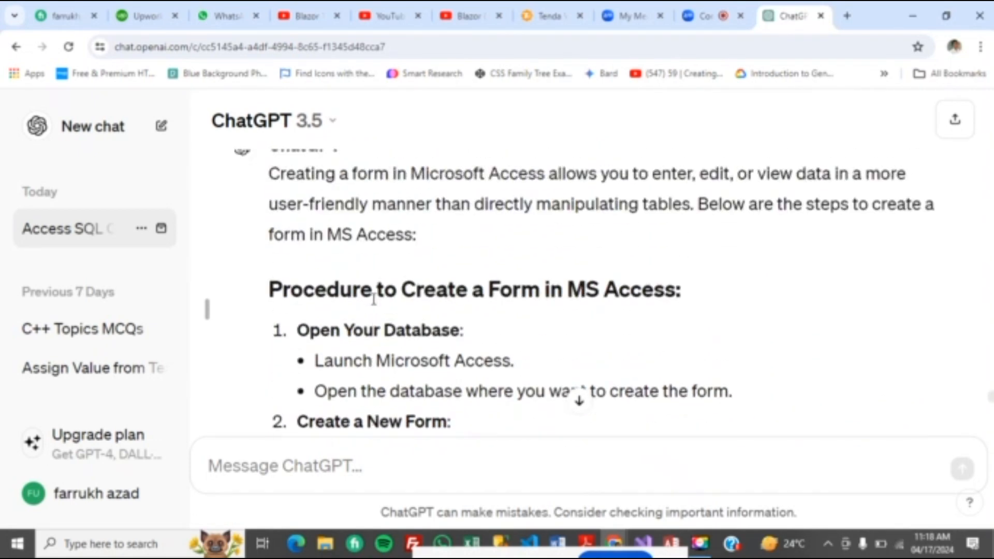
scroll(373, 299, "down", 4)
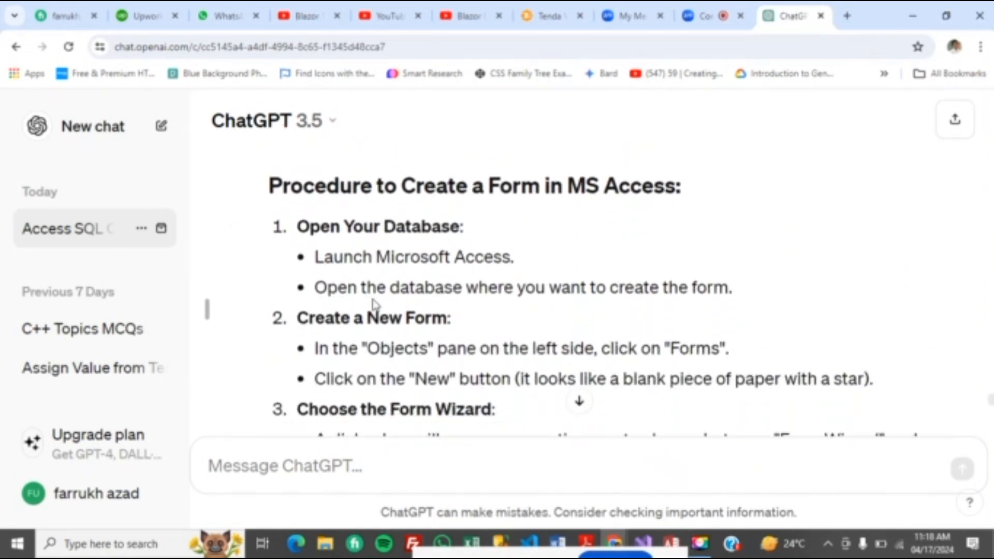
scroll(374, 302, "down", 1)
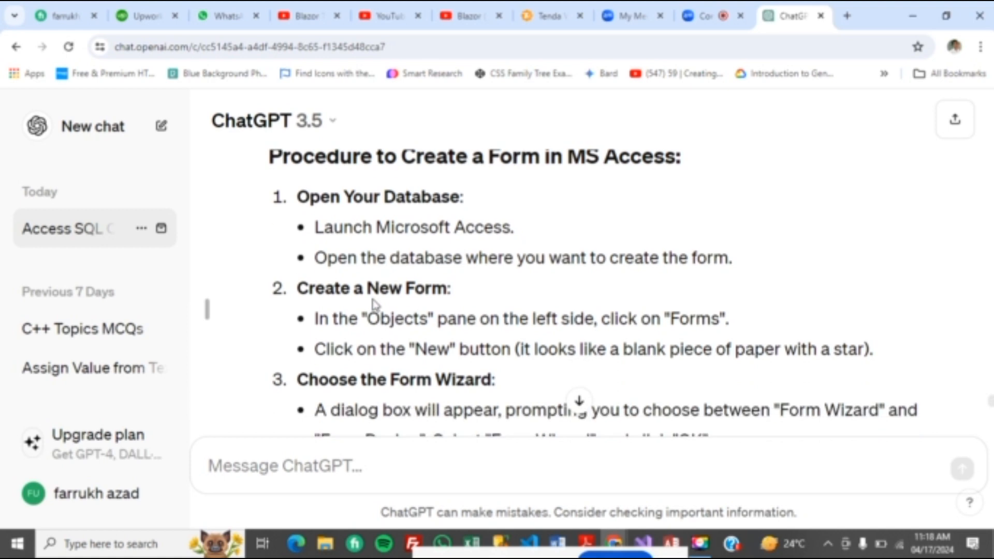
scroll(374, 299, "down", 3)
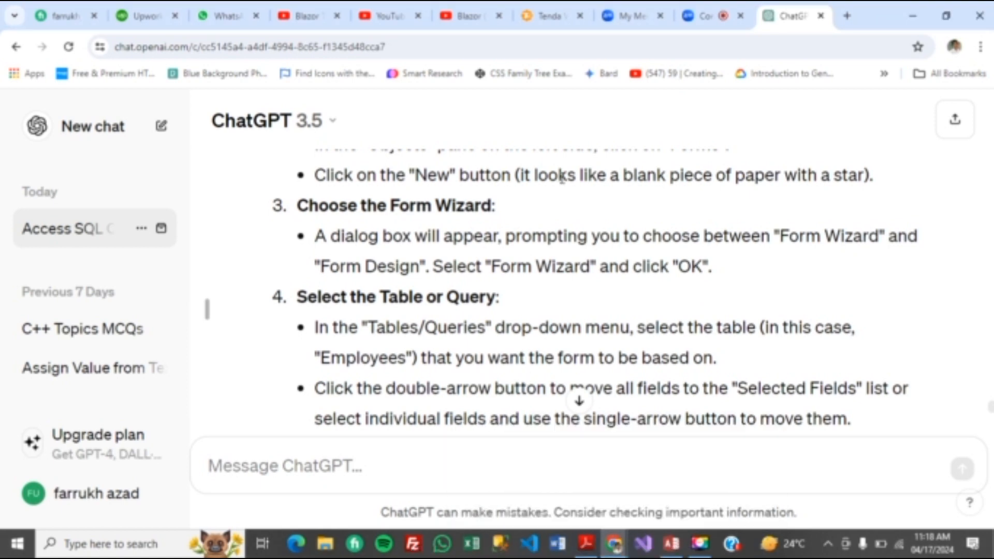
Step: Review the forms, queries and reports topics in the Computer Science syllabus in Adobe Reader, and return to the form design in Access
left_click(701, 15)
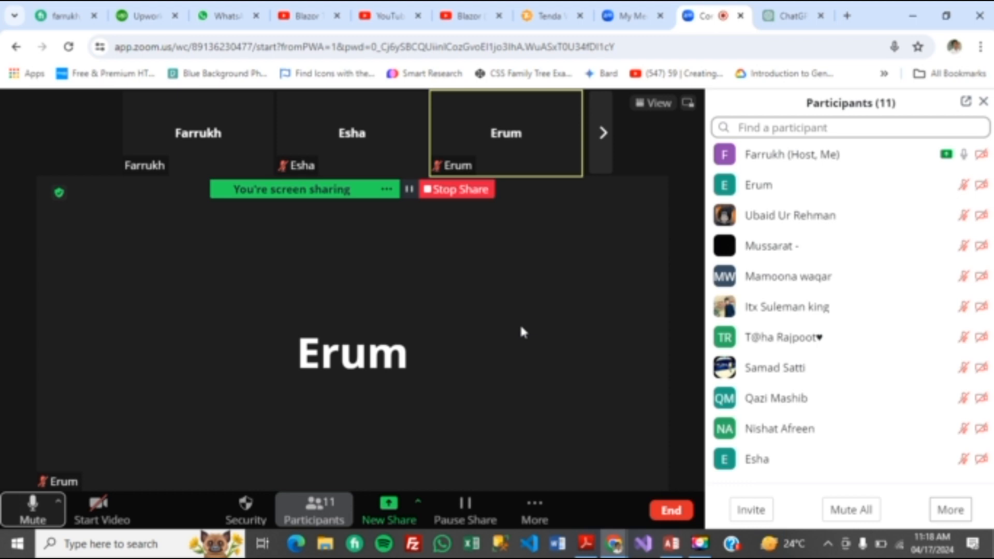
left_click(586, 544)
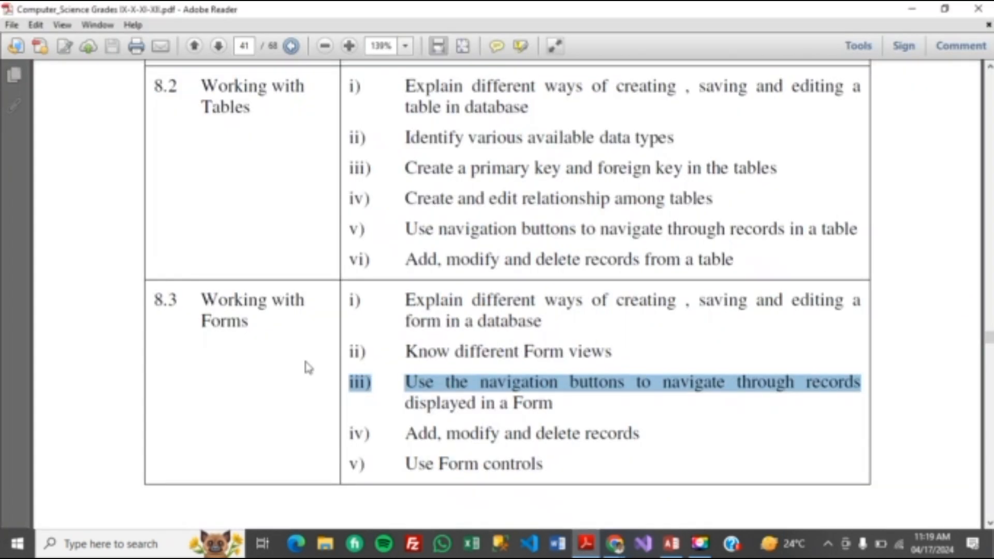
double_click(224, 321)
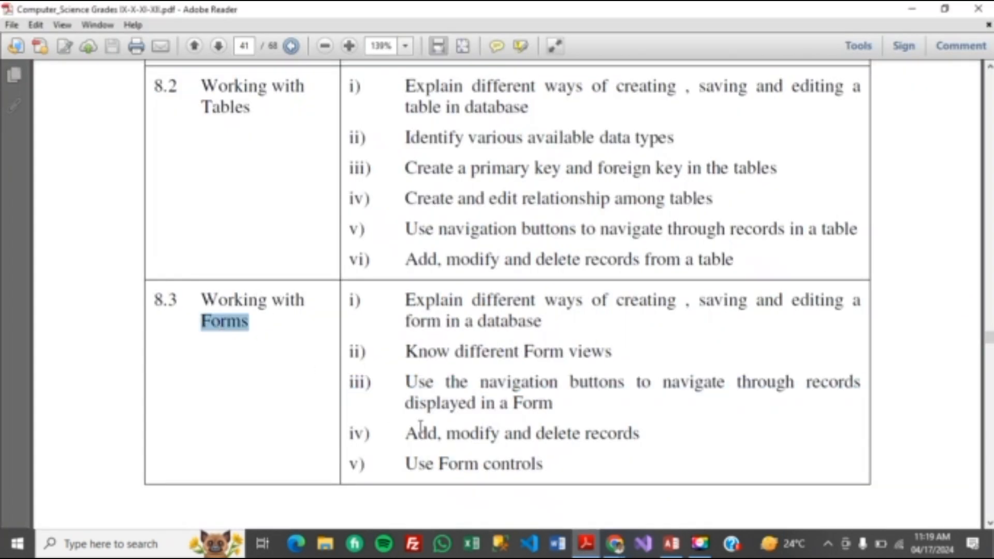
left_click(420, 429)
scroll(419, 463, "down", 3)
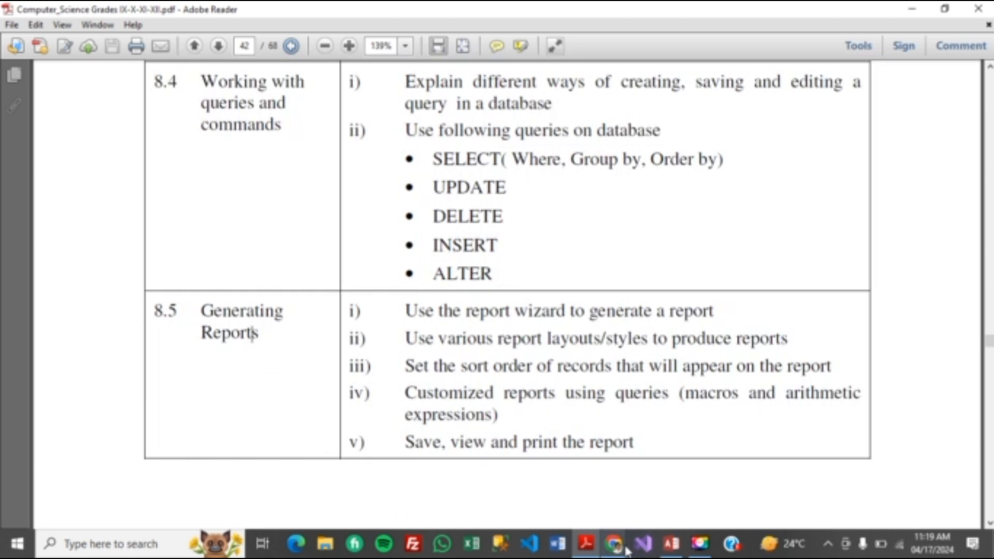
left_click(670, 550)
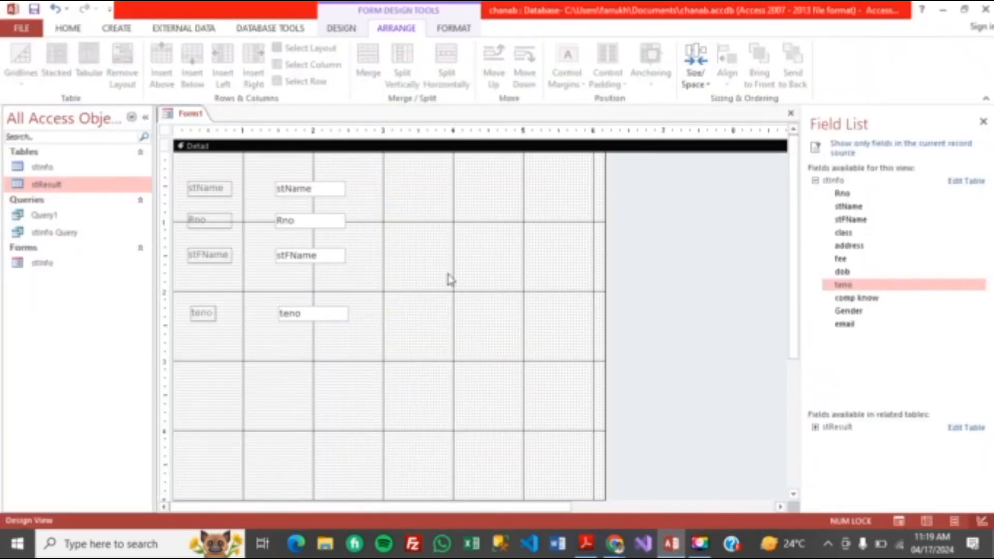
Step: Close the field list and the Form1 design, discarding its changes
left_click(981, 122)
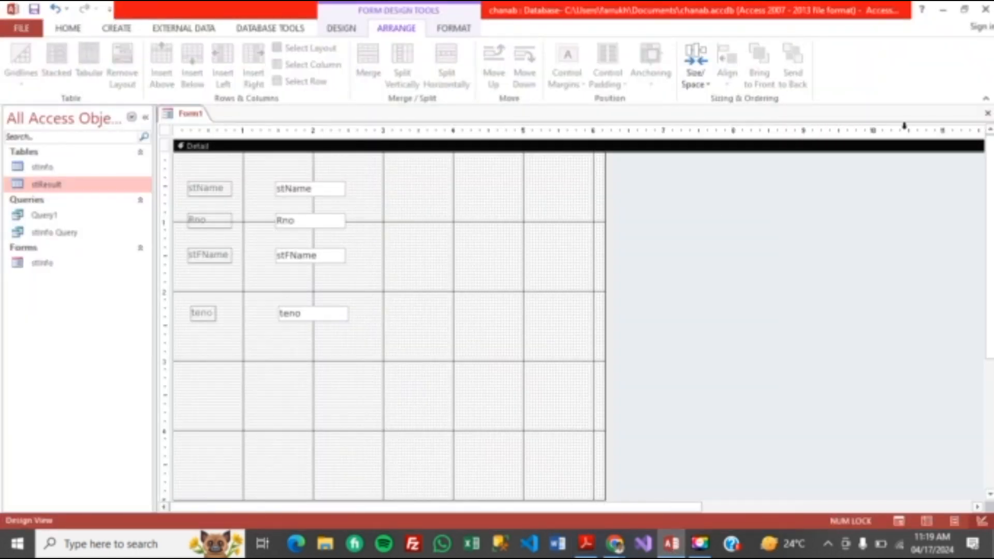
left_click(987, 113)
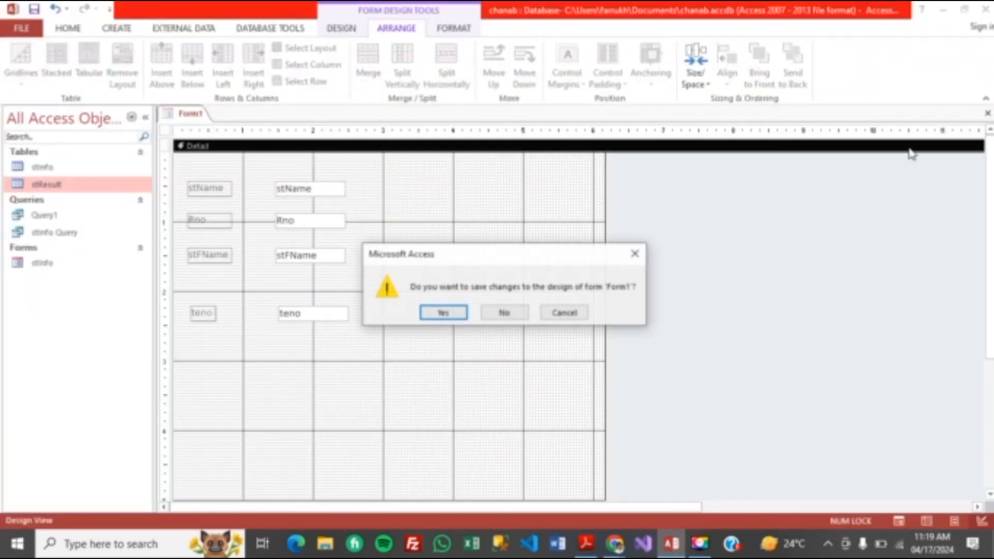
left_click(505, 314)
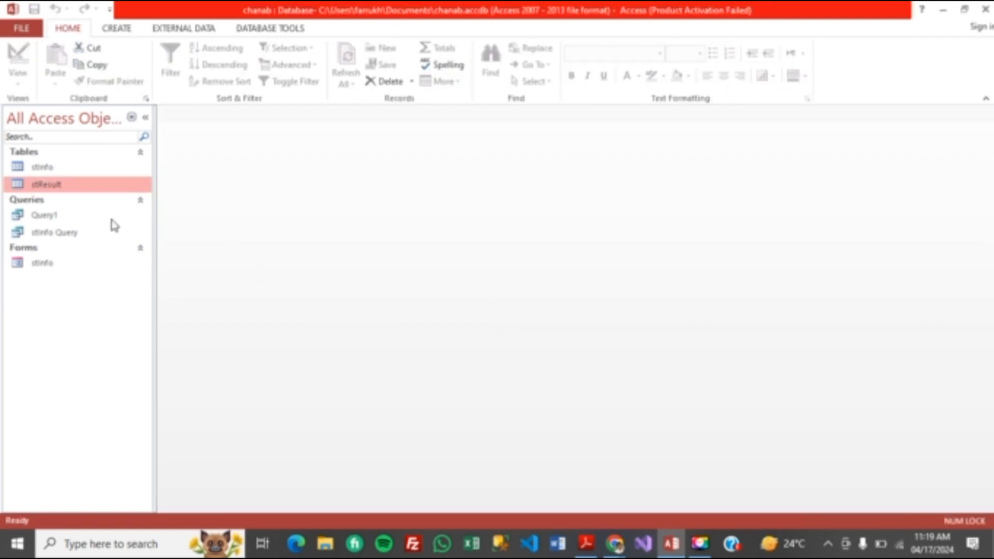
Step: Start a new report with the Report Wizard, using the stInfo table as its source
left_click(120, 30)
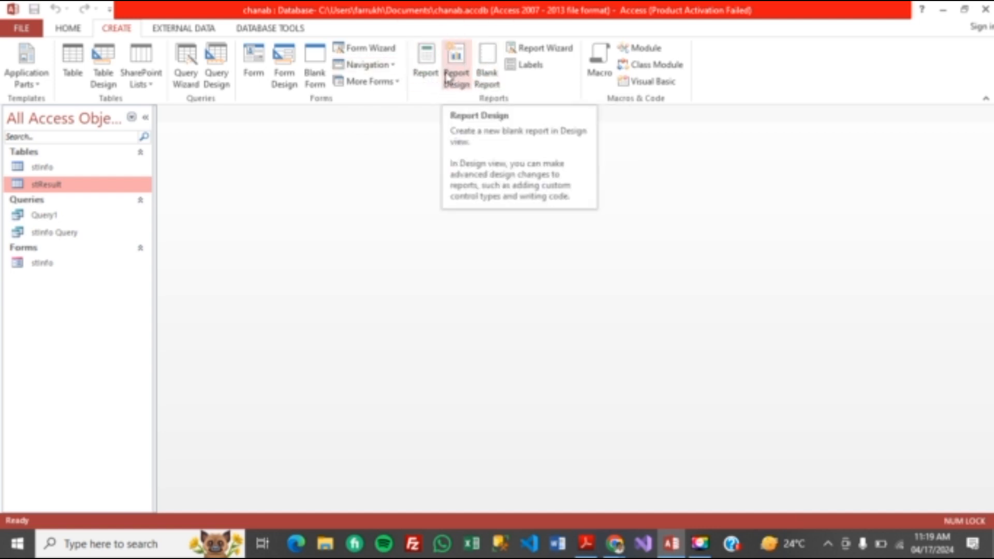
left_click(535, 54)
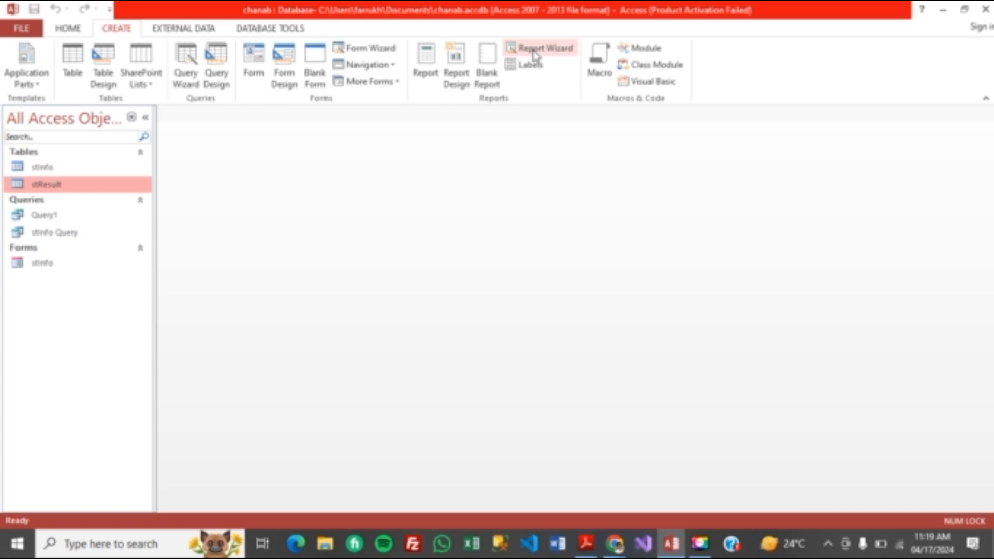
left_click(541, 55)
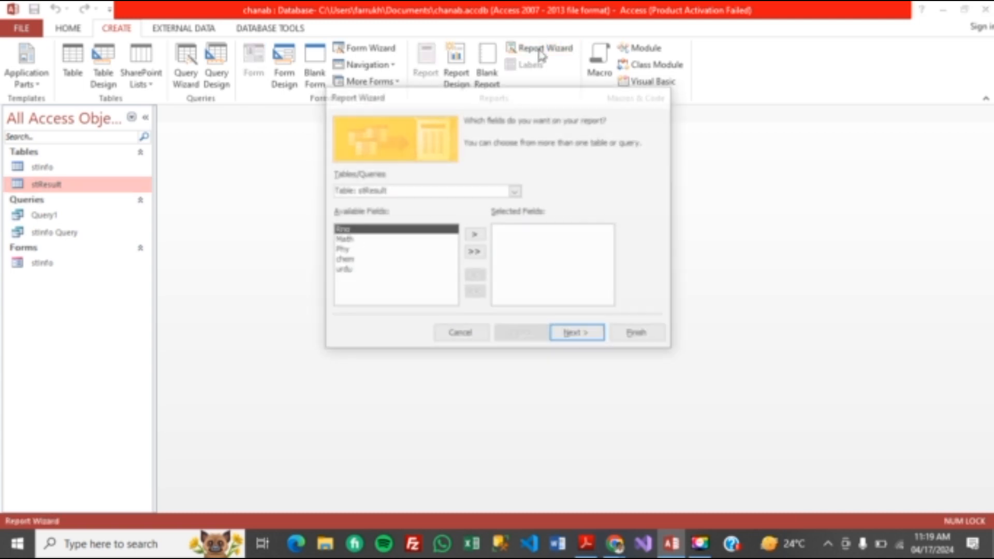
left_click(516, 192)
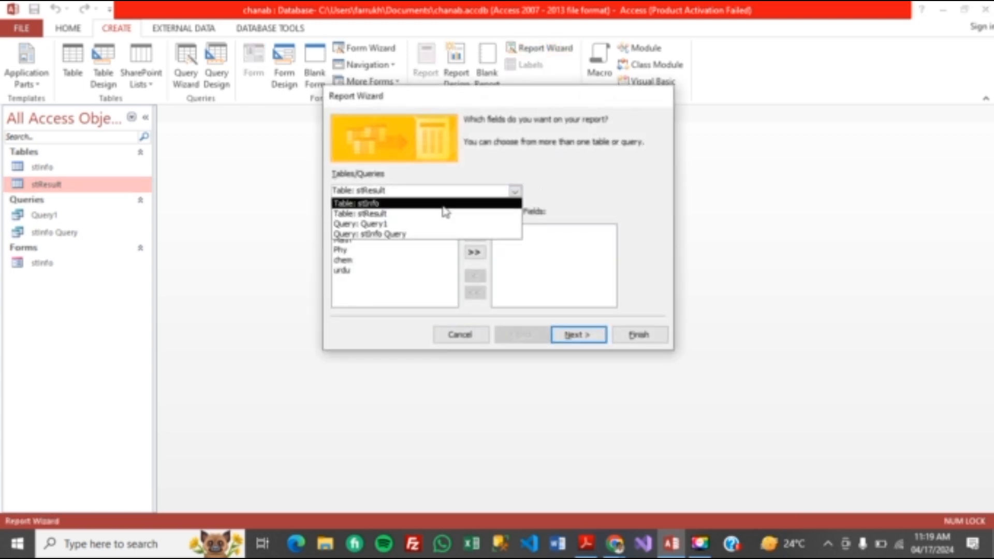
left_click(423, 204)
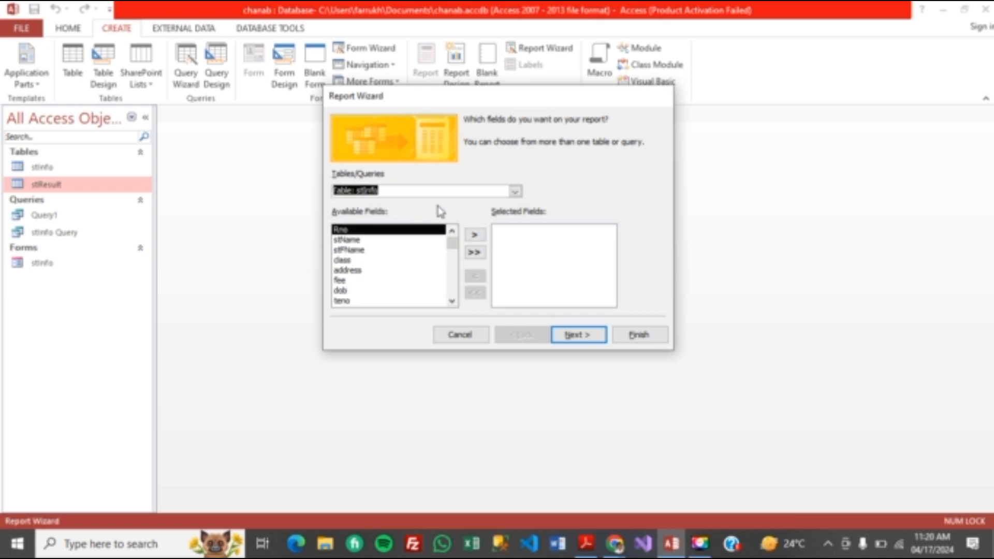
Step: Add the fields Rno, stName, stFName, class, address and fee to the report and accept the selection
left_click(473, 235)
left_click(473, 236)
left_click(473, 236)
left_click(473, 236)
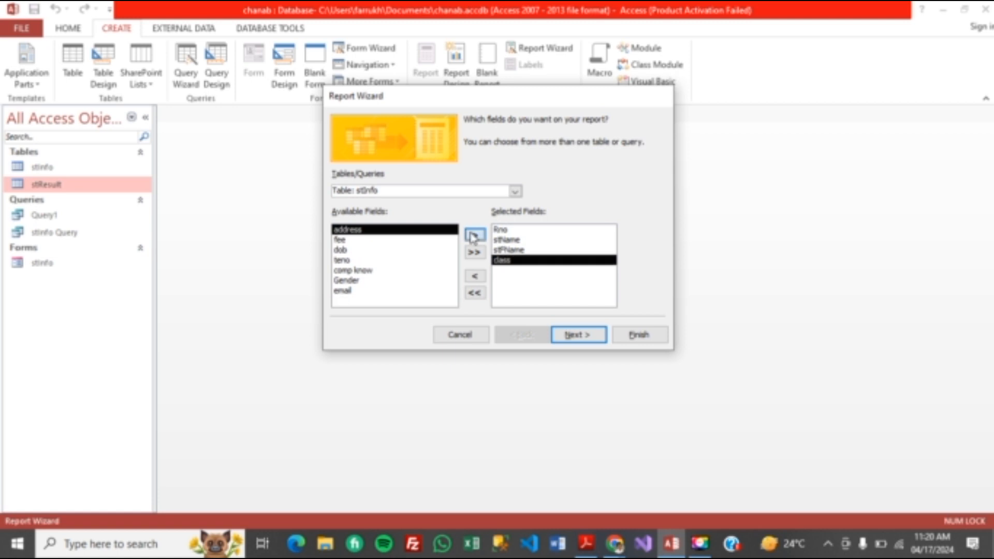
left_click(473, 235)
left_click(473, 236)
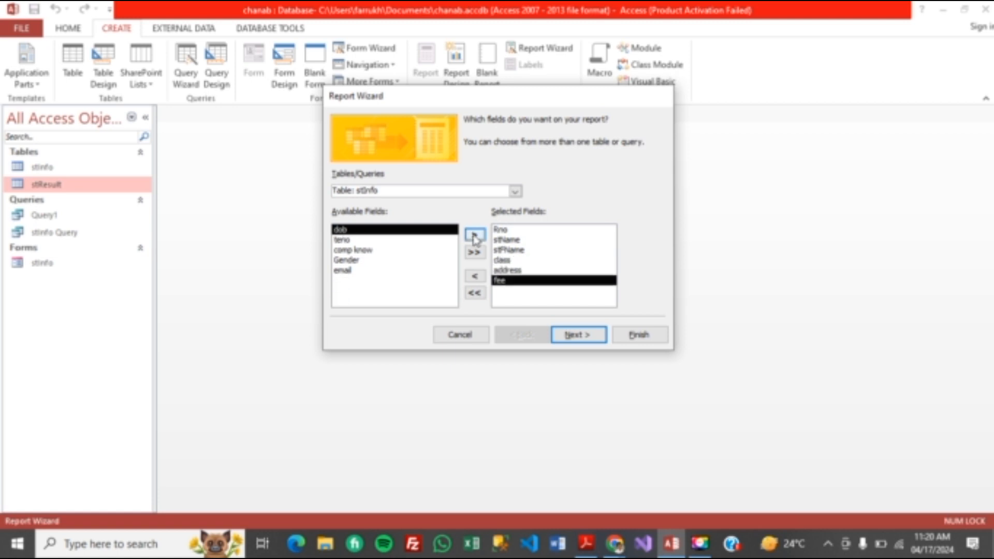
left_click(578, 335)
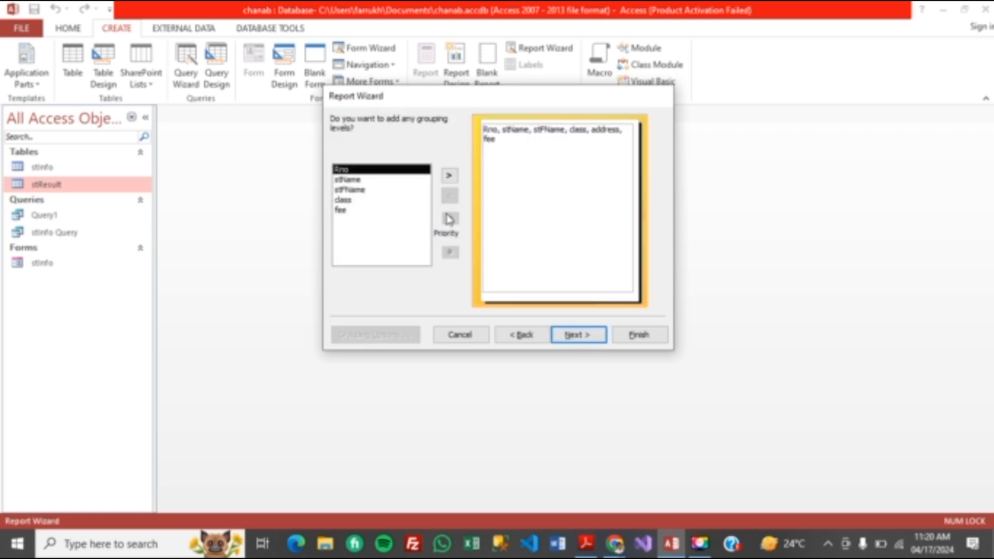
Step: Leave the report without grouping levels and sort its records by Rno in ascending order
left_click(571, 336)
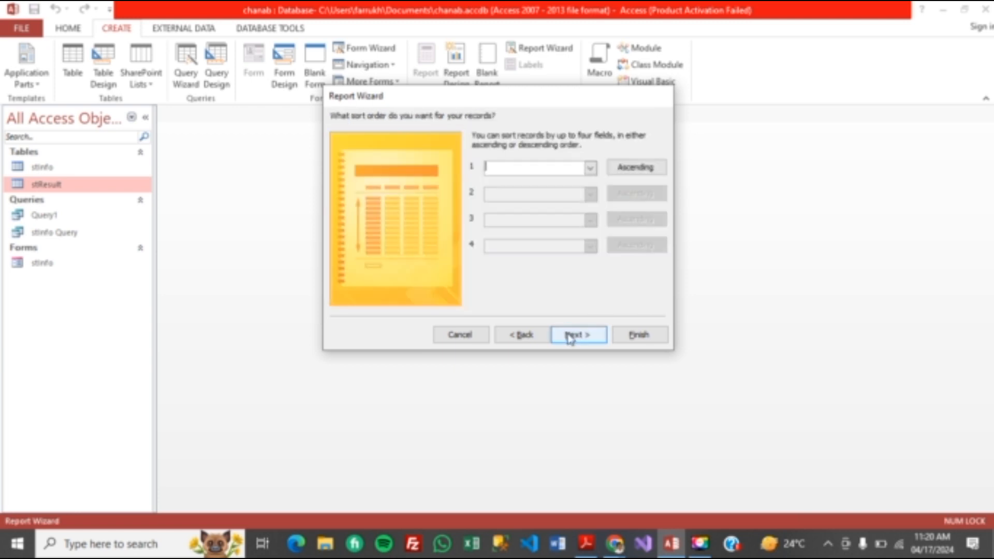
left_click(590, 168)
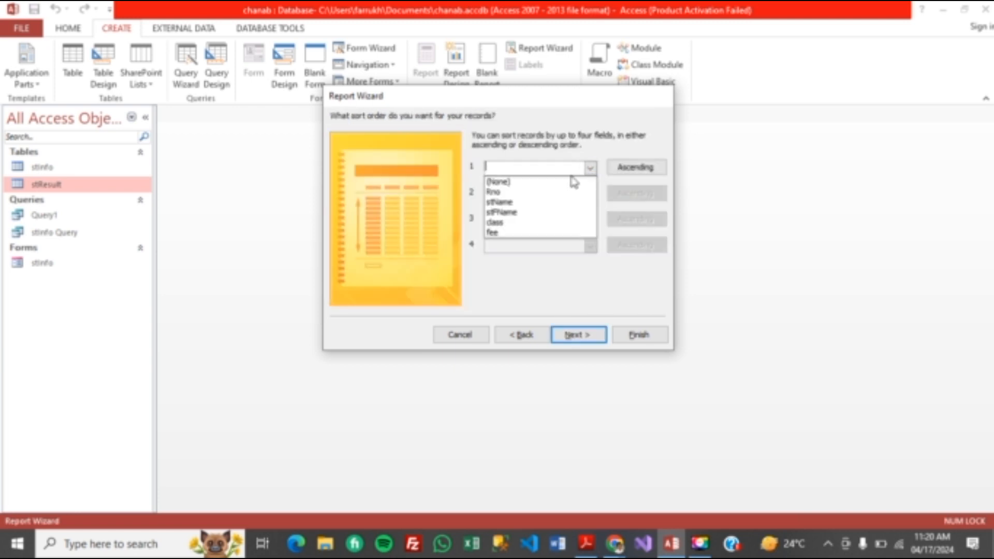
left_click(525, 192)
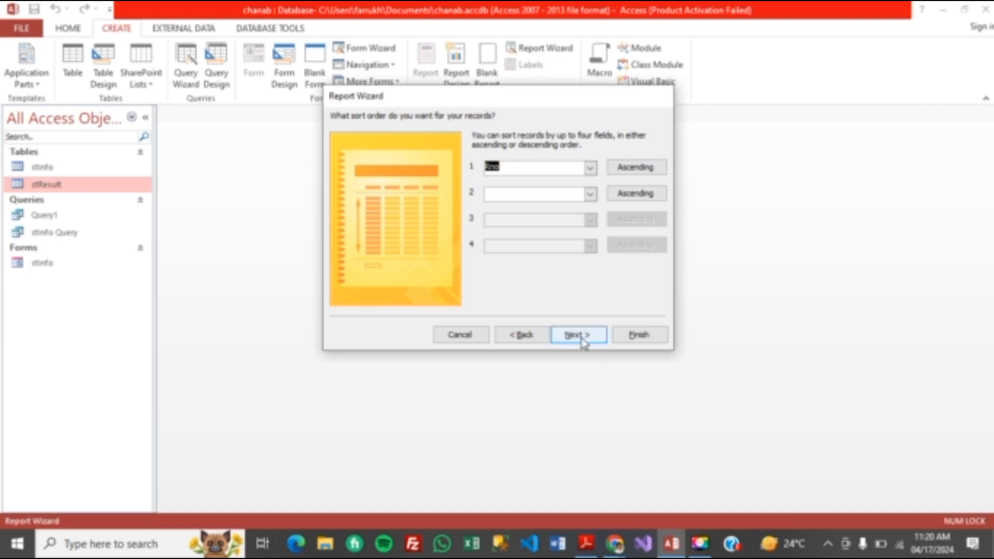
left_click(583, 339)
Step: Set the report to Columnar layout with Portrait orientation and finish the wizard to generate it
left_click(537, 185)
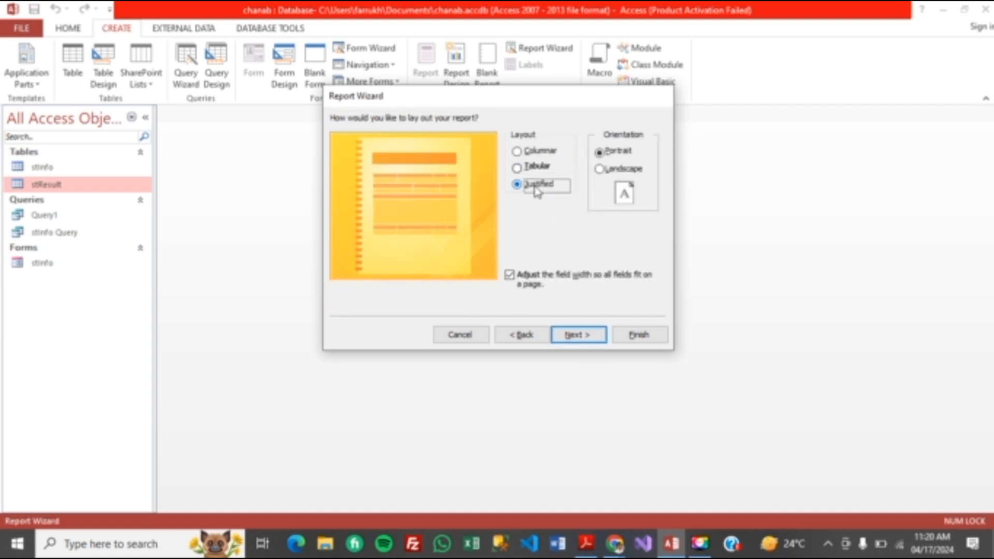
left_click(537, 168)
left_click(539, 154)
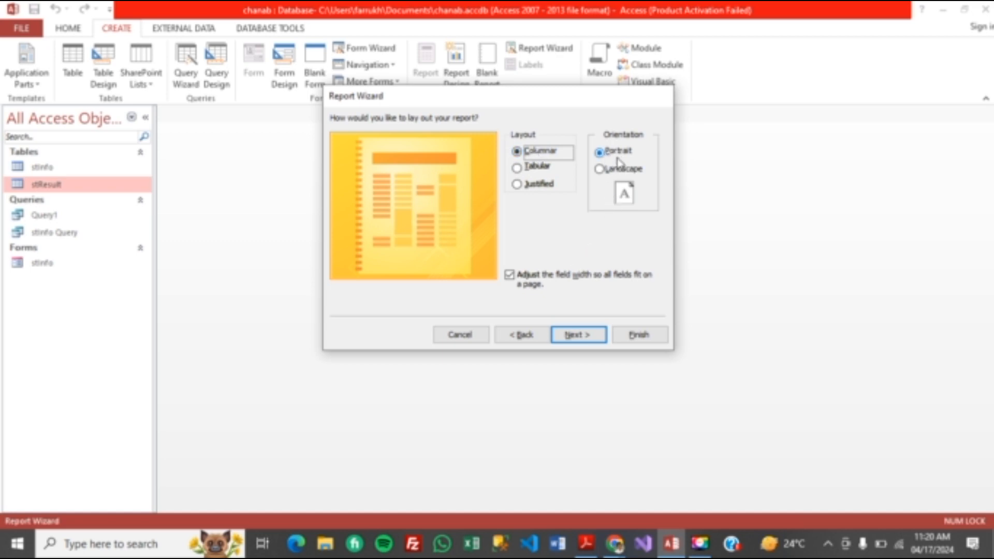
left_click(616, 173)
left_click(620, 154)
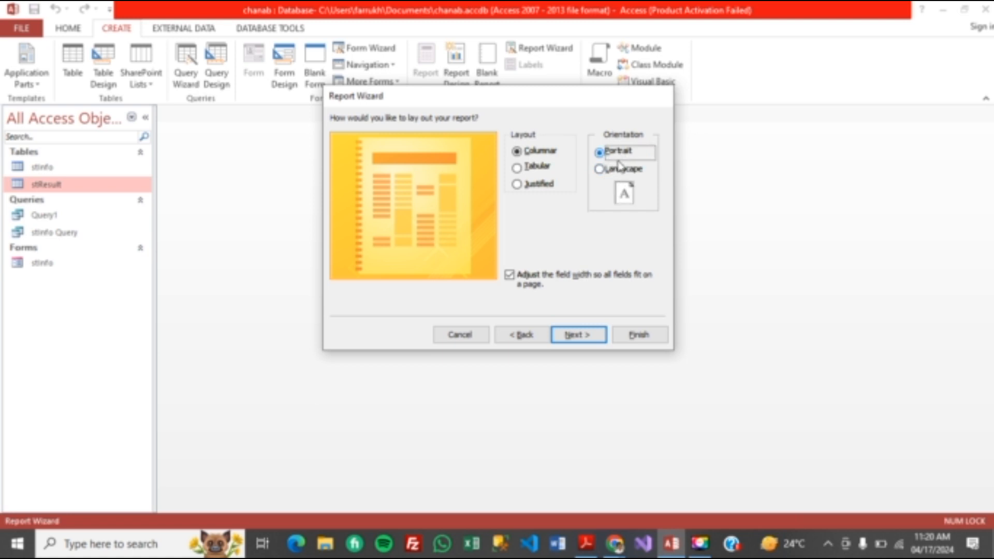
left_click(612, 171)
left_click(617, 153)
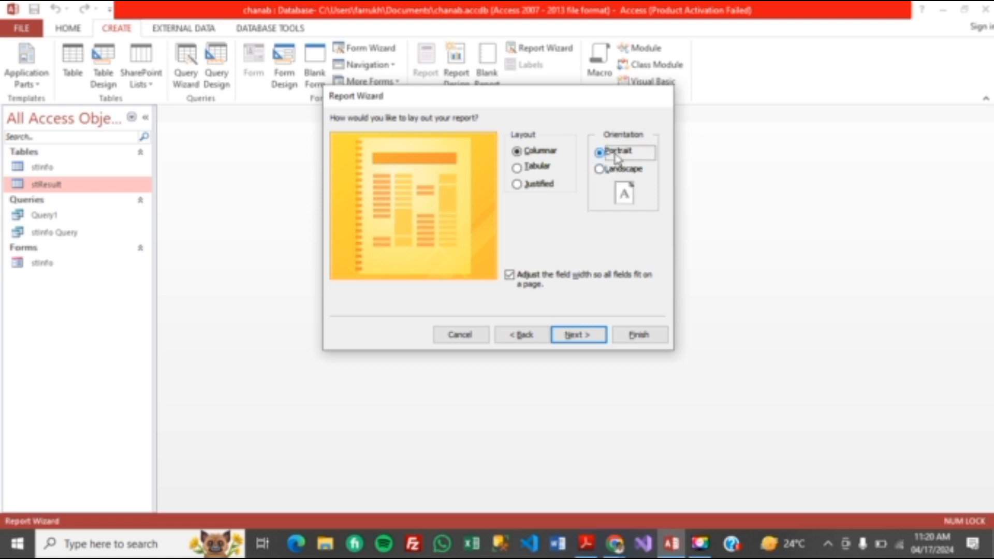
left_click(577, 336)
left_click(639, 335)
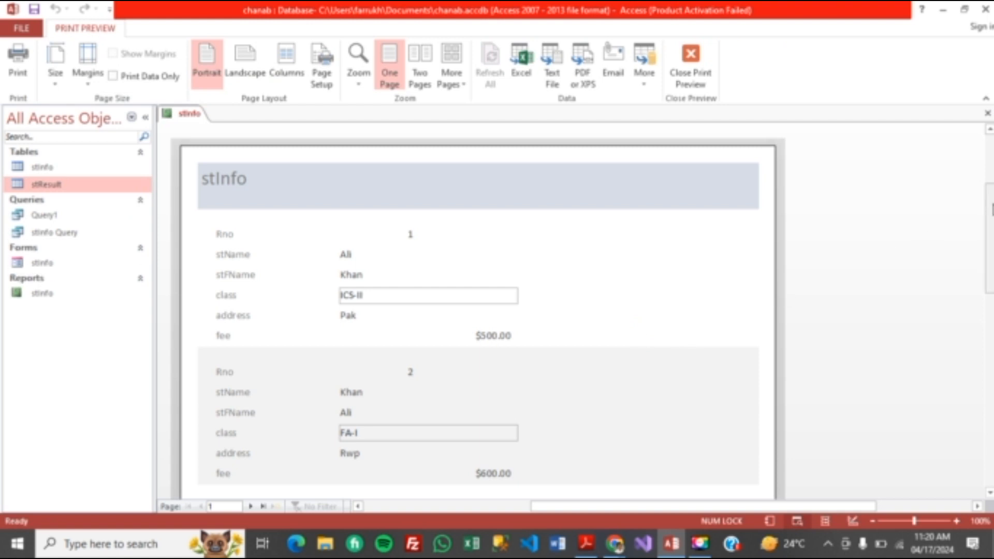
Step: Review the student records on both pages of the stInfo report preview, and switch to the Zoom meeting in Chrome
scroll(983, 220, "down", 1)
scroll(479, 310, "down", 1)
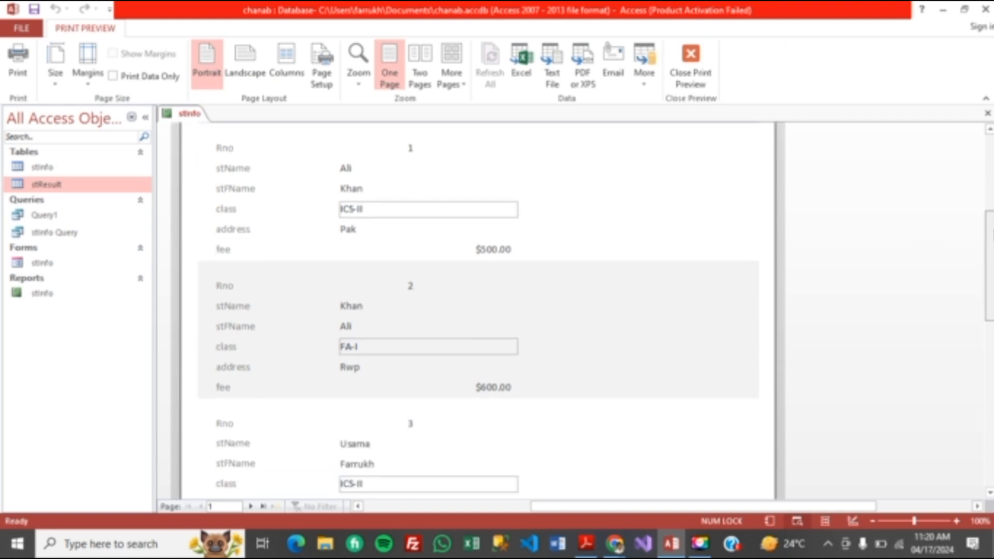
scroll(479, 311, "down", 4)
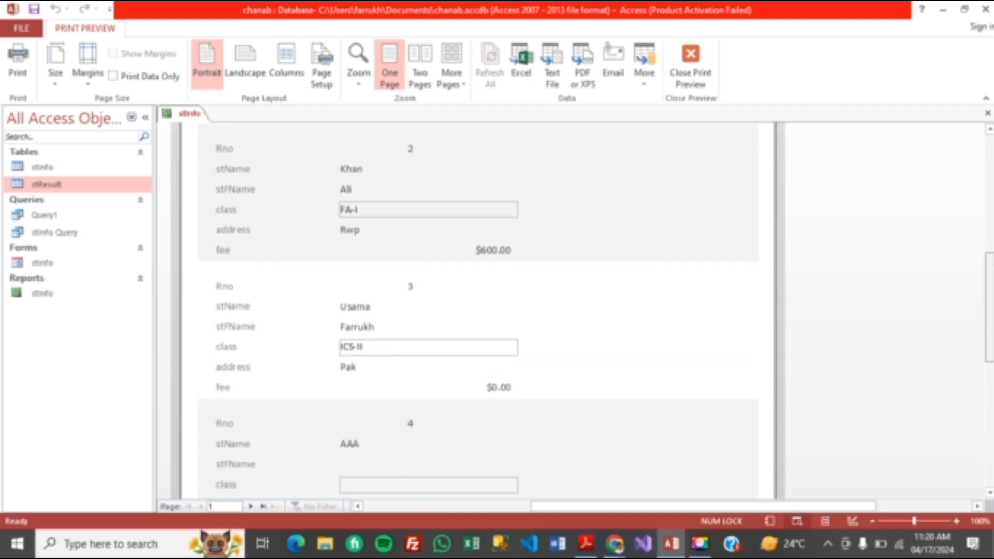
scroll(479, 310, "down", 5)
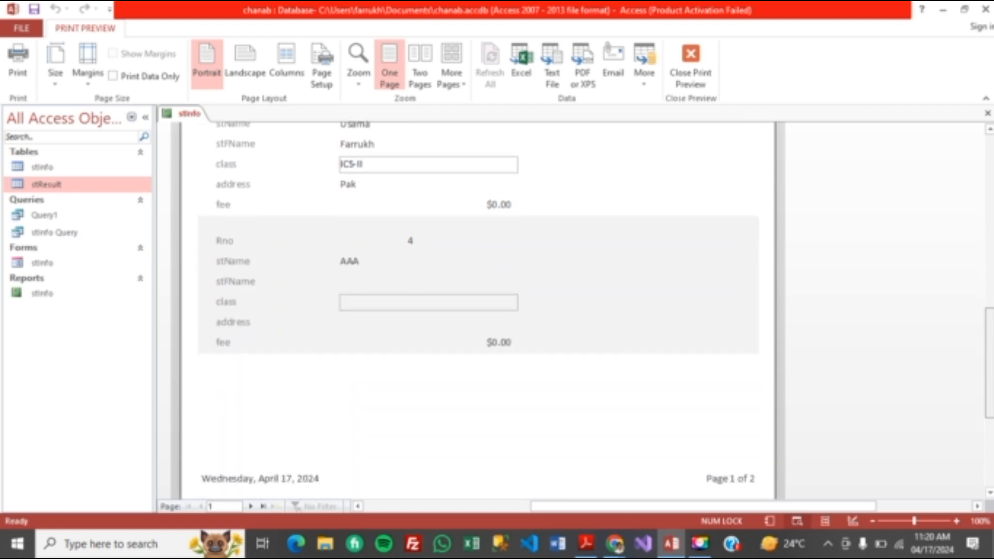
scroll(478, 310, "down", 4)
left_click_drag(989, 393, 987, 266)
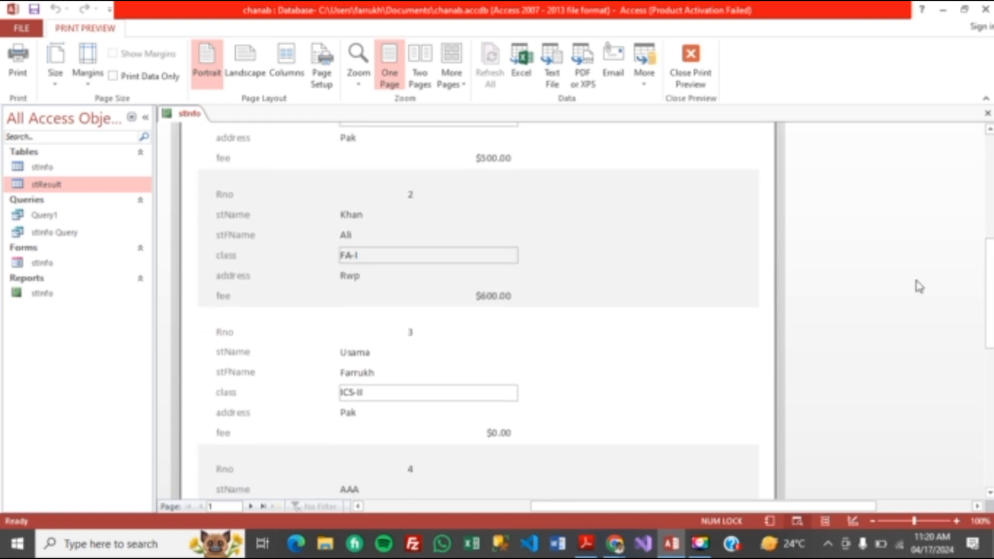
left_click(251, 507)
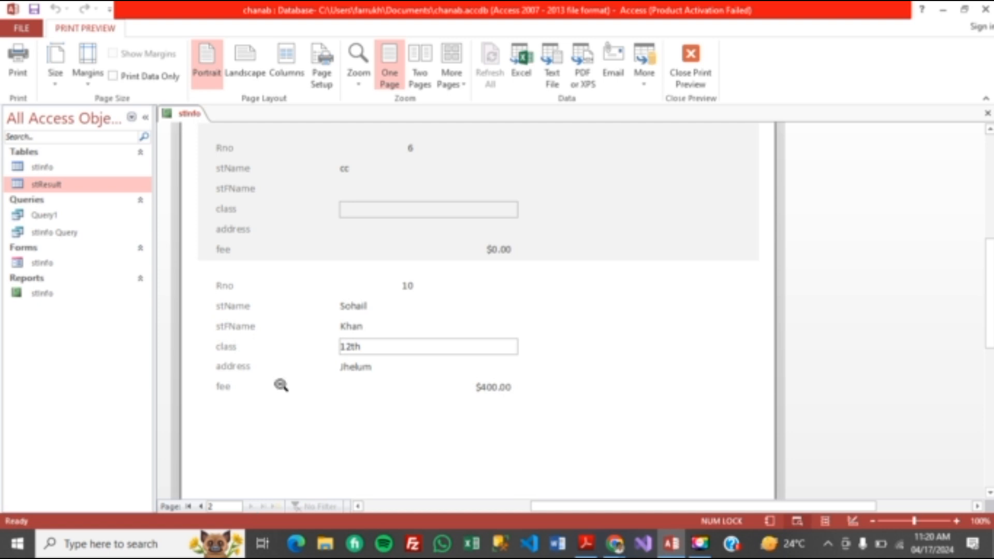
left_click(189, 507)
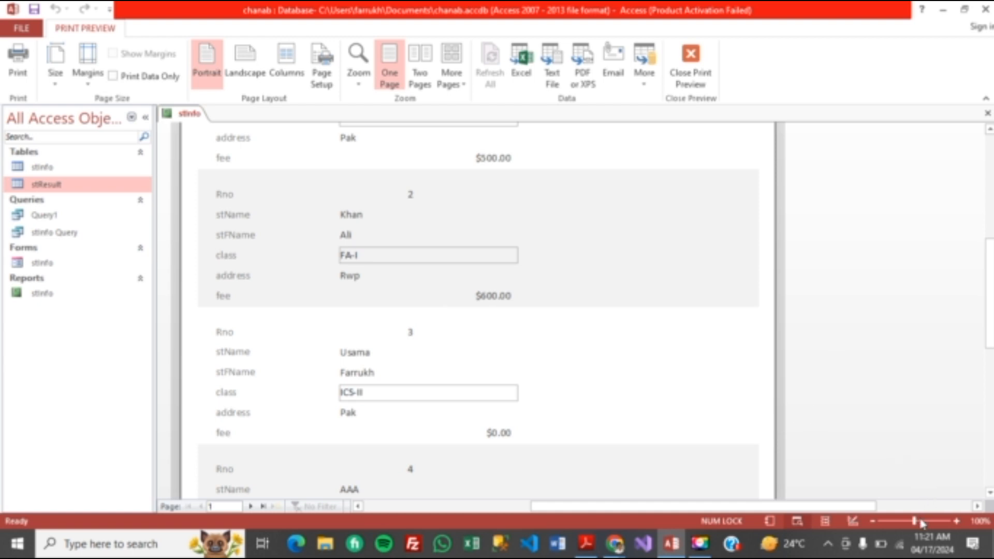
mouse_move(614, 543)
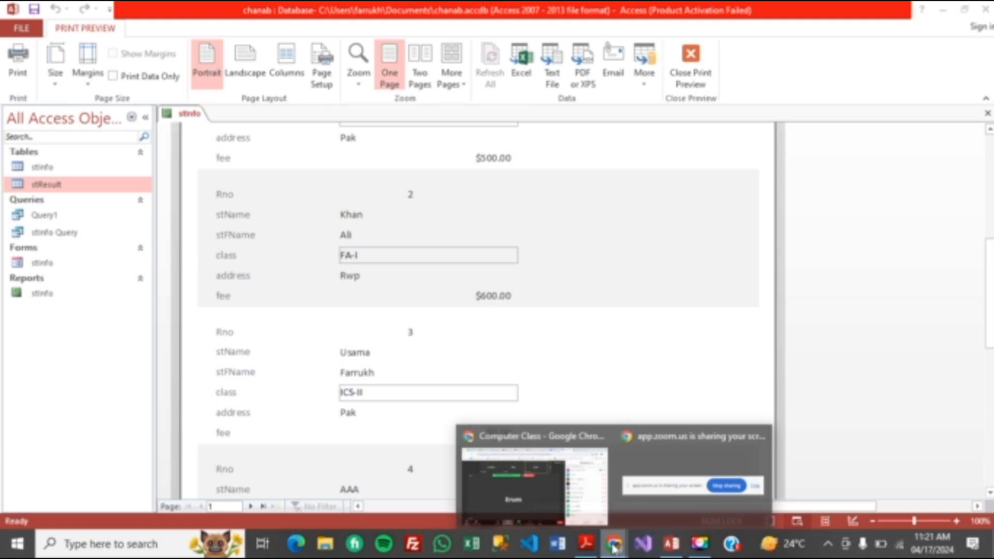
left_click(531, 487)
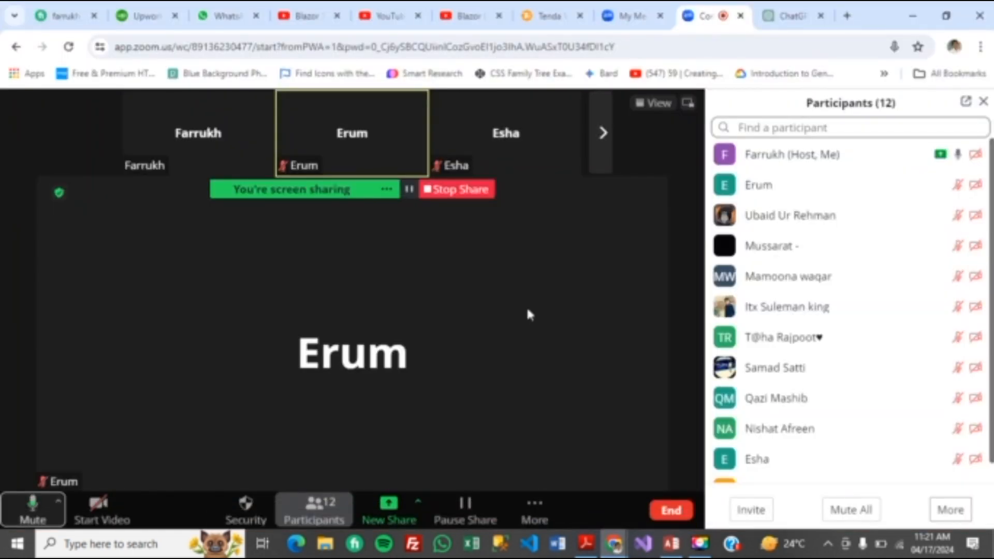